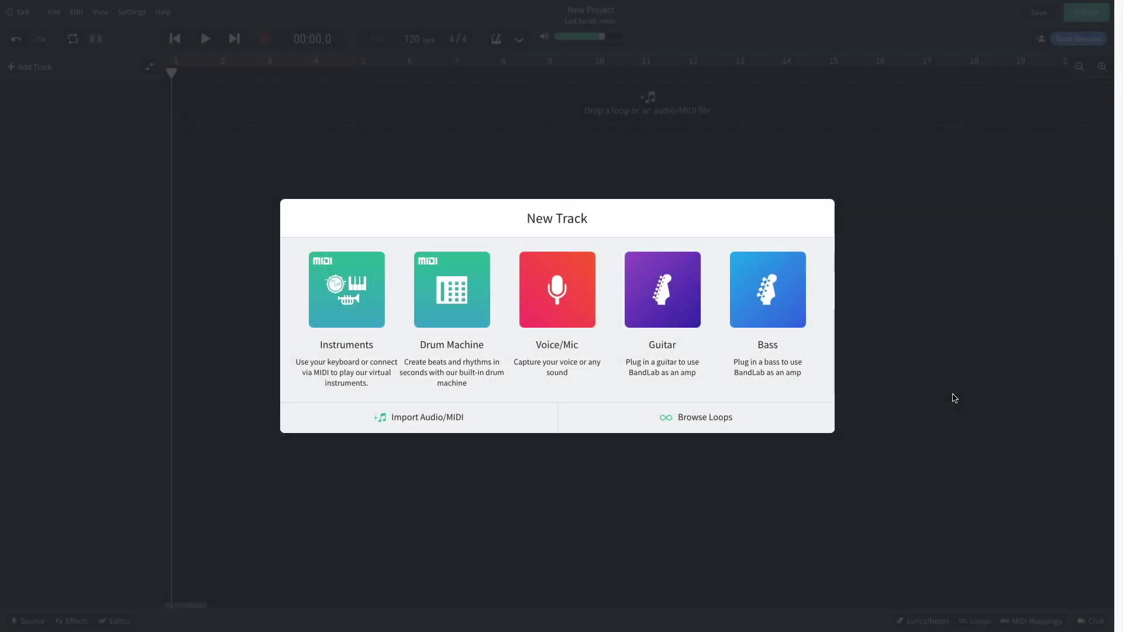
Find MT_NeoSoul_18_90bpm_F#M_Rhodes with a 'rhodes' loop search and add it as the first track, at 90 bpm in F# major.
left_click(709, 417)
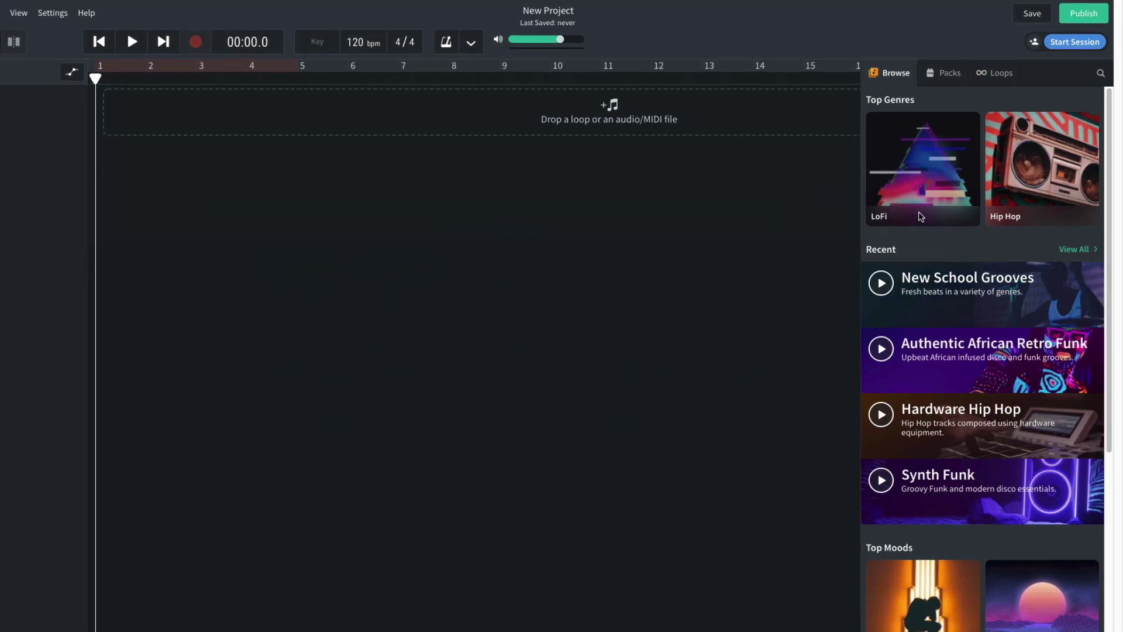
left_click(1004, 68)
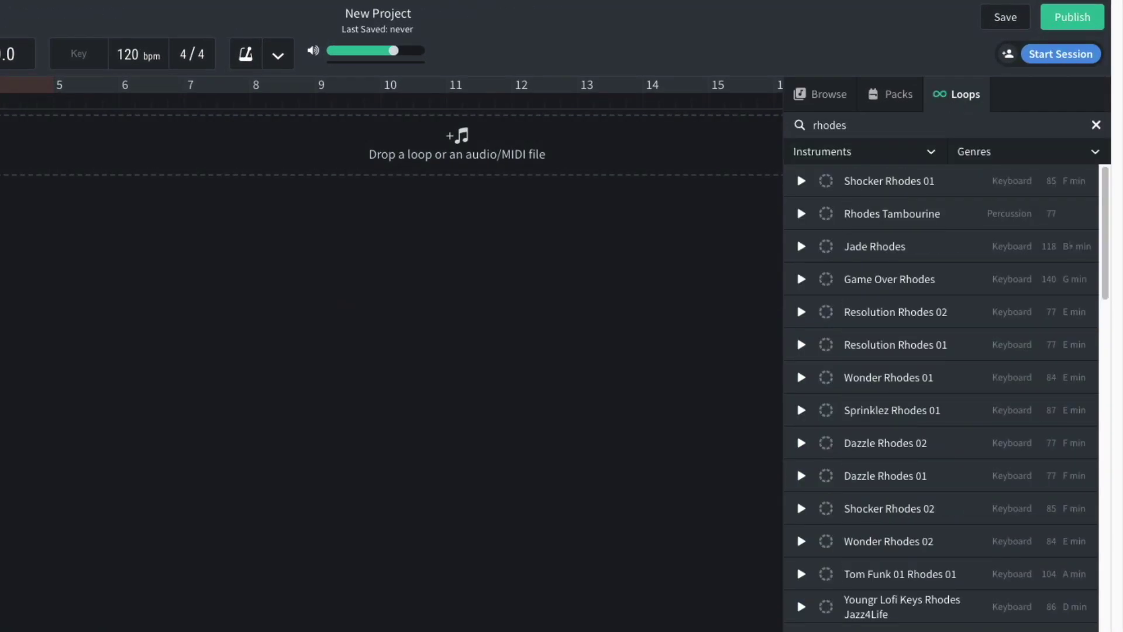
scroll(880, 483, "down", 10)
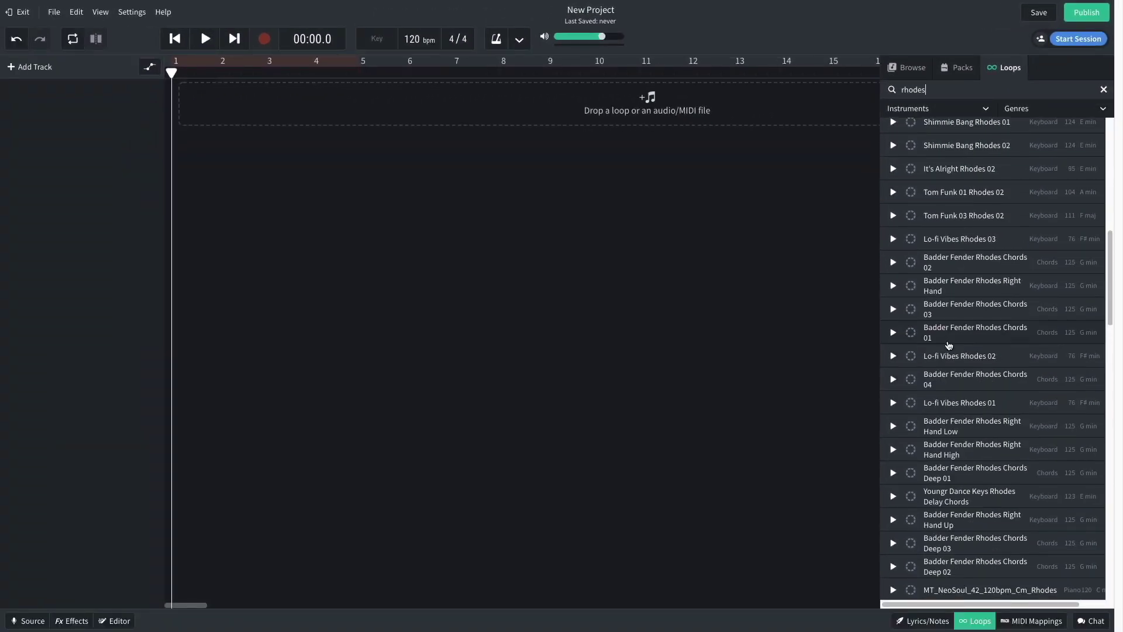
scroll(948, 345, "down", 15)
scroll(948, 345, "down", 8)
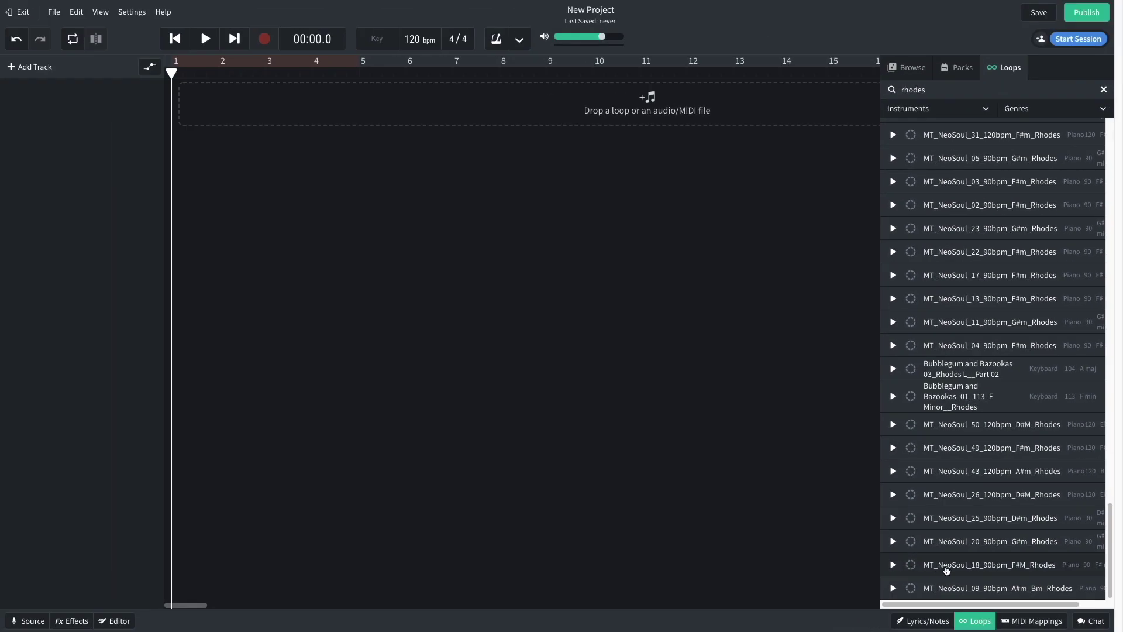
left_click_drag(946, 570, 218, 106)
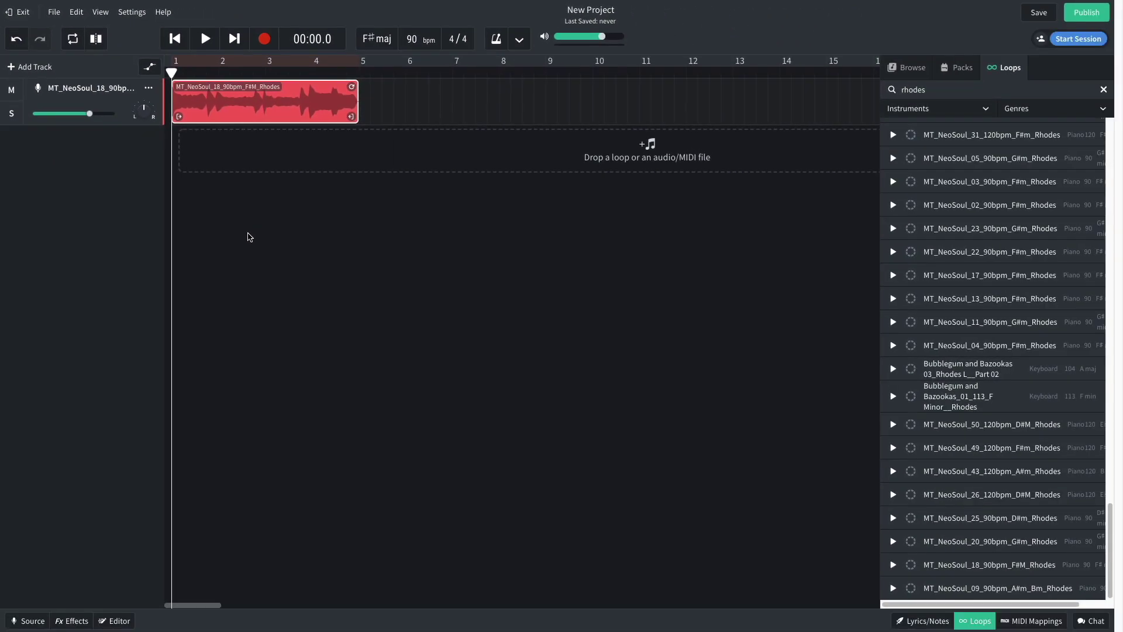
Clear the 'rhodes' search and filter the loop library to Beats in the Hip Hop / Trap genre.
left_click(250, 237)
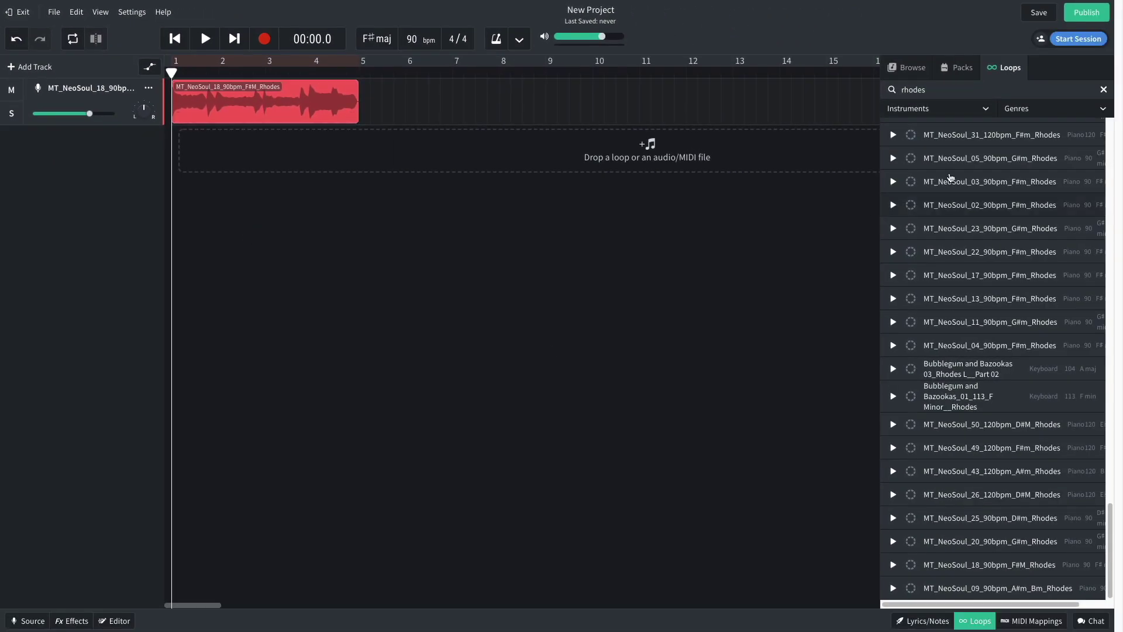
left_click(1103, 89)
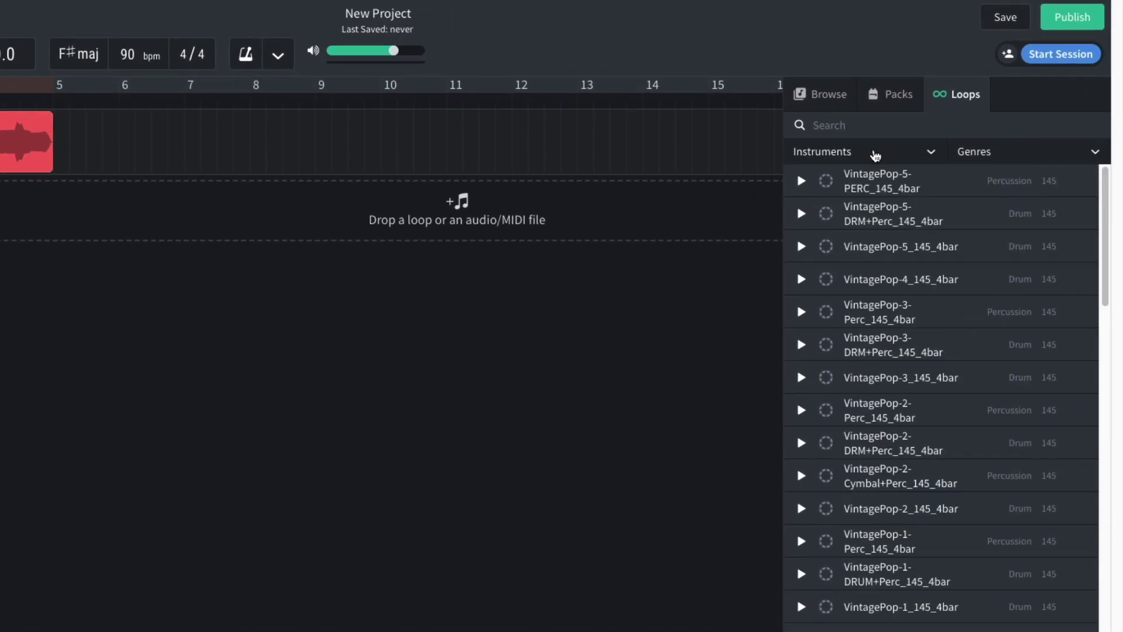
left_click(867, 156)
left_click(916, 186)
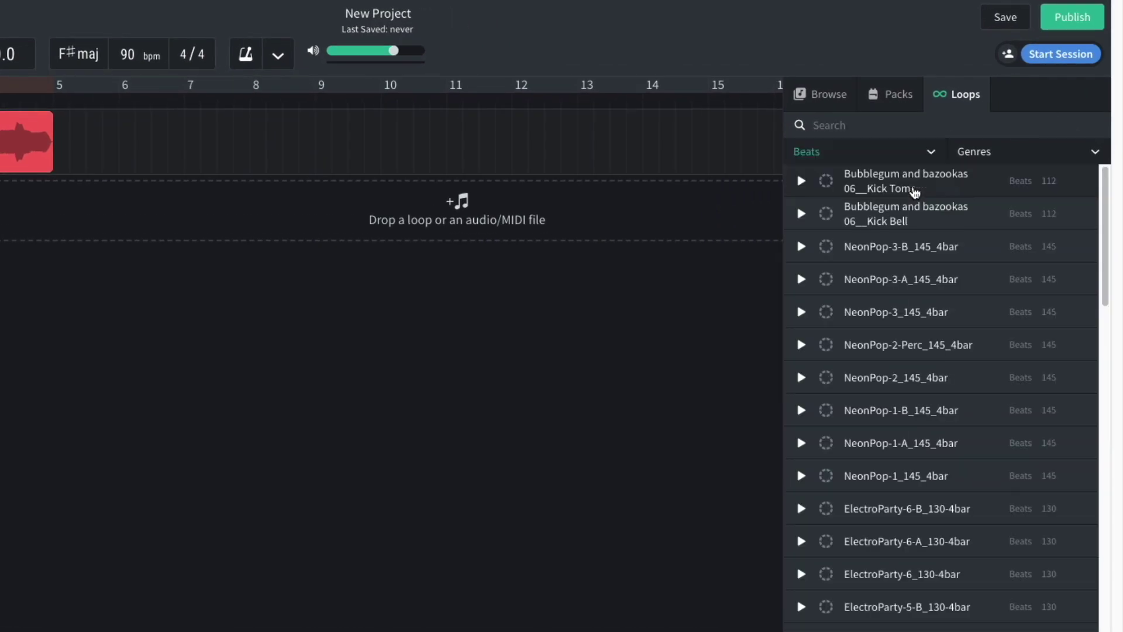
left_click(982, 154)
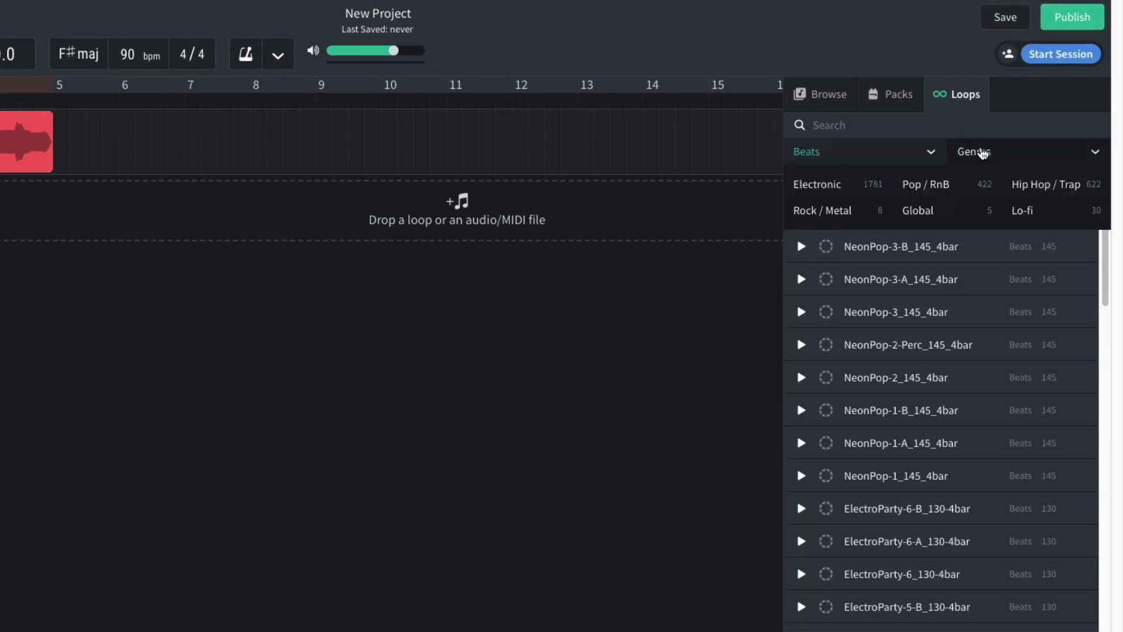
left_click(1028, 186)
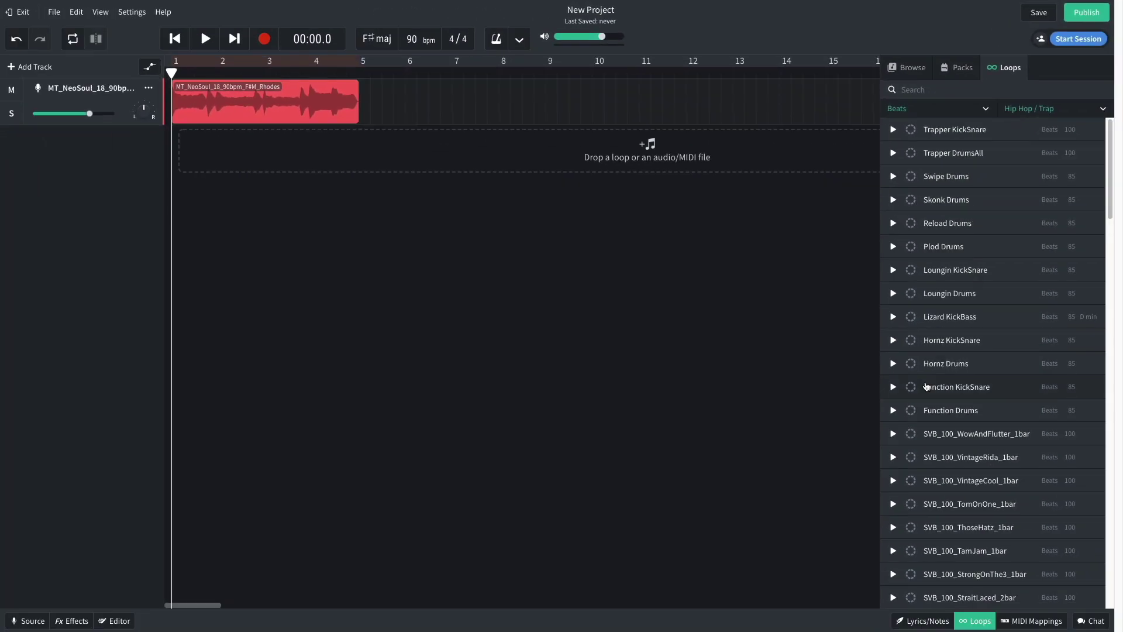
scroll(927, 386, "down", 5)
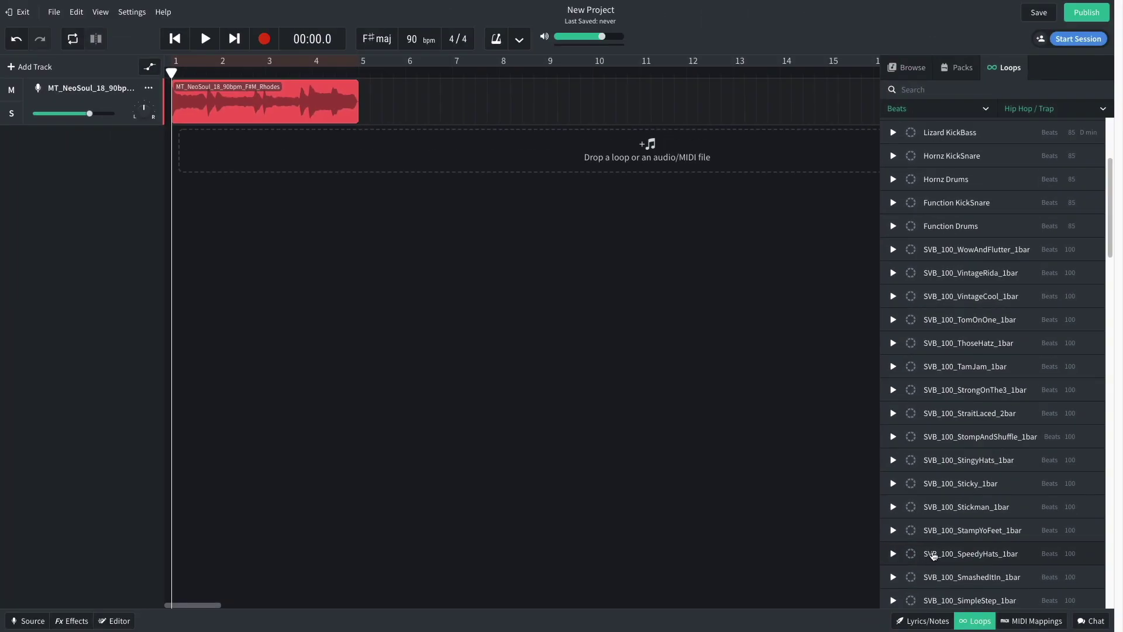
Add SVB_100_SpeedyHats_1bar as a second track, loop it to bar 5, and play it with the Rhodes.
left_click_drag(933, 555, 306, 121)
left_click_drag(429, 169, 488, 169)
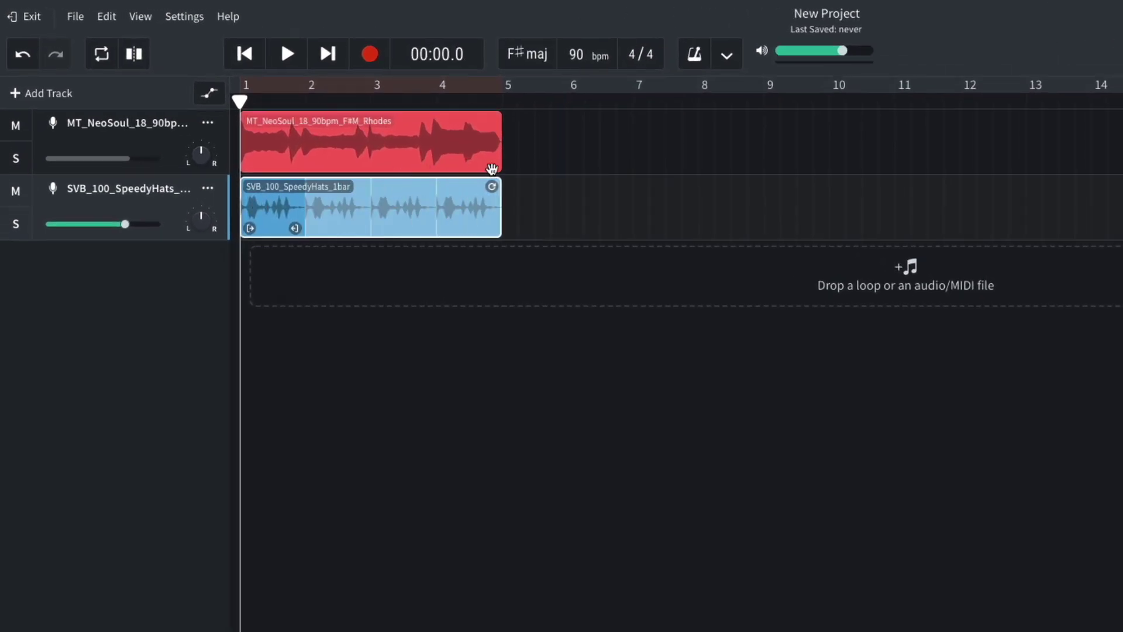
key("space")
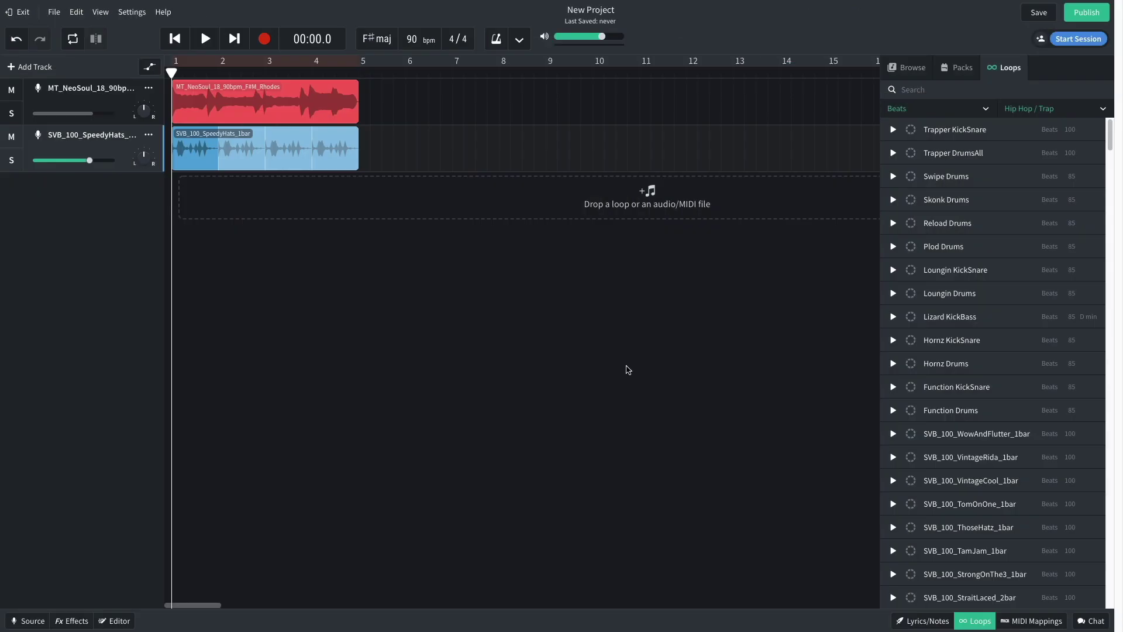
Filter loops to Bass, add AlleyDrop-Bass_Loop-2bar-85bpm as a third track, then play and stop all three.
left_click(900, 109)
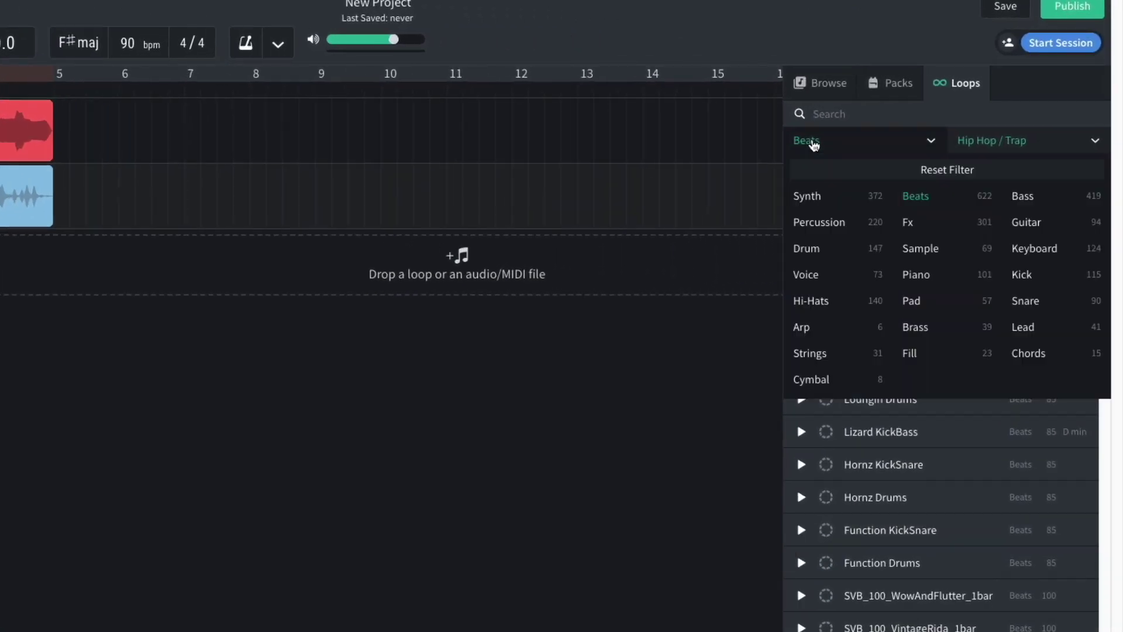
left_click(1017, 197)
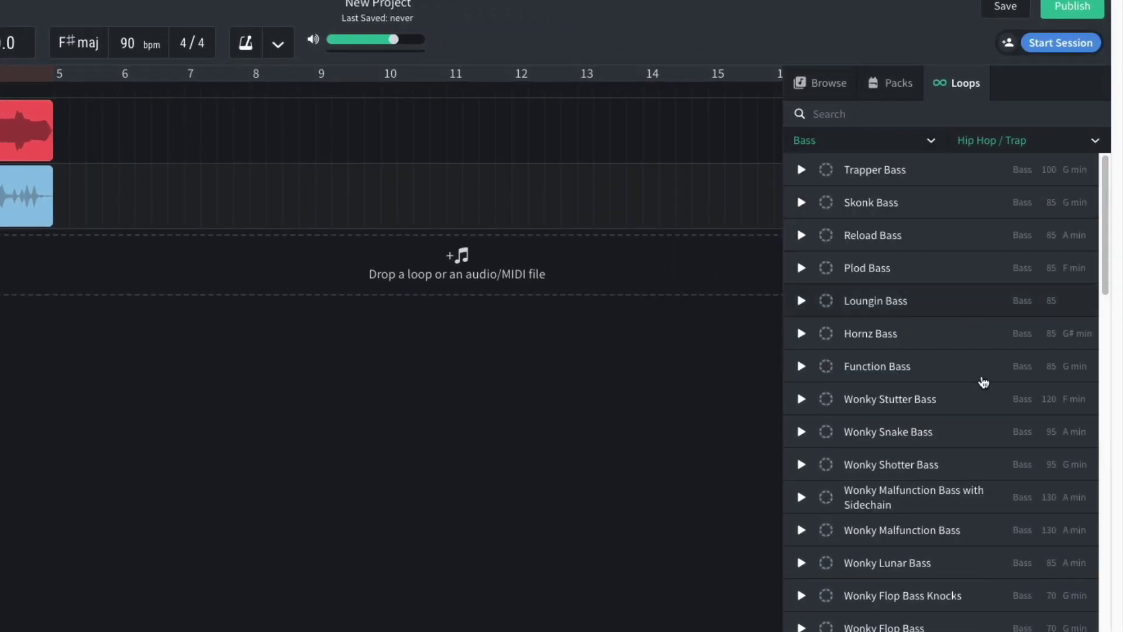
scroll(988, 456, "down", 4)
scroll(939, 355, "down", 3)
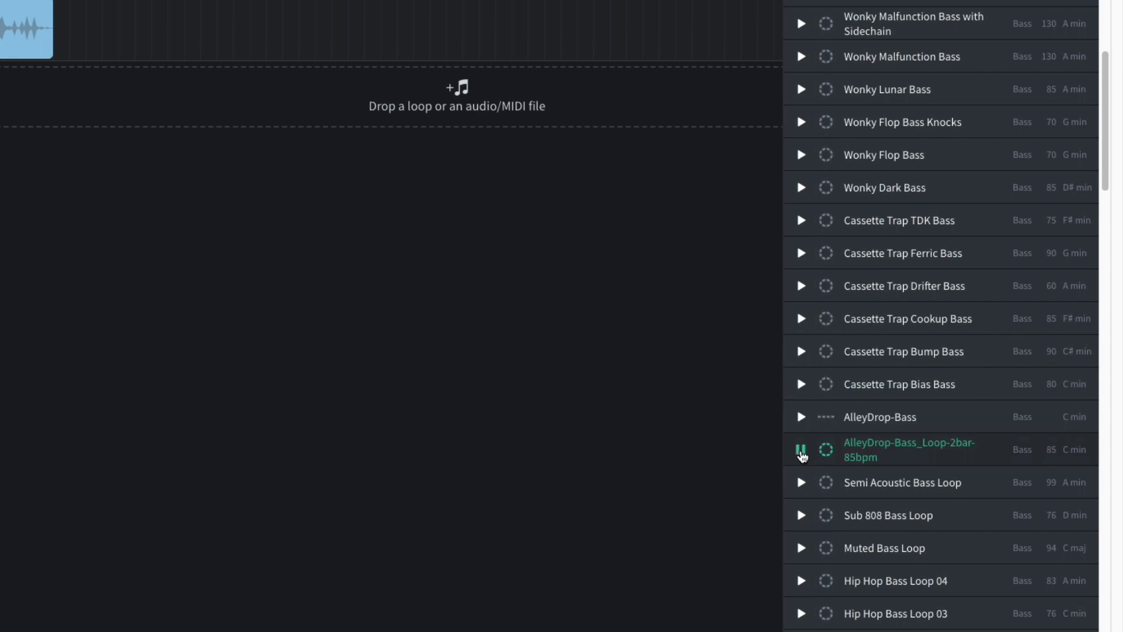
left_click(802, 452)
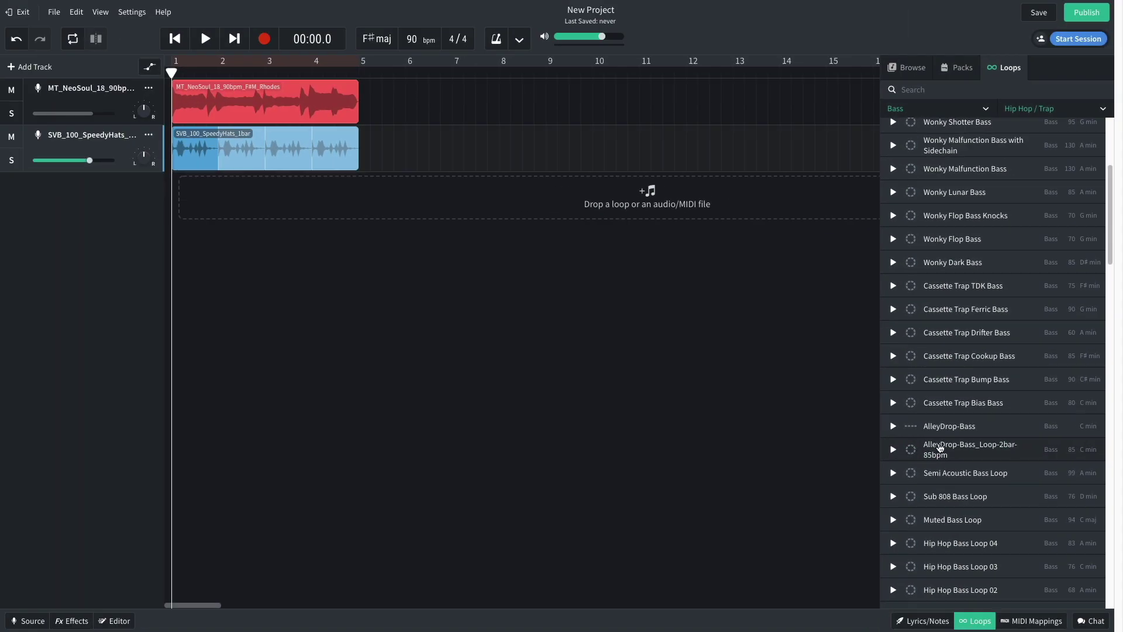
left_click_drag(940, 448, 217, 199)
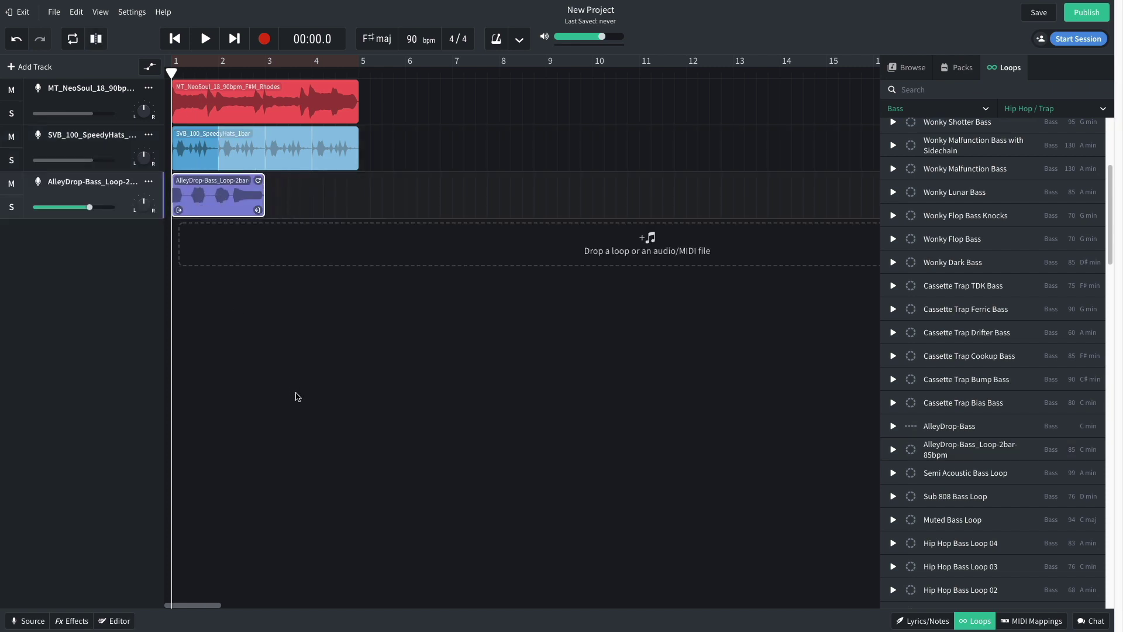
key("space")
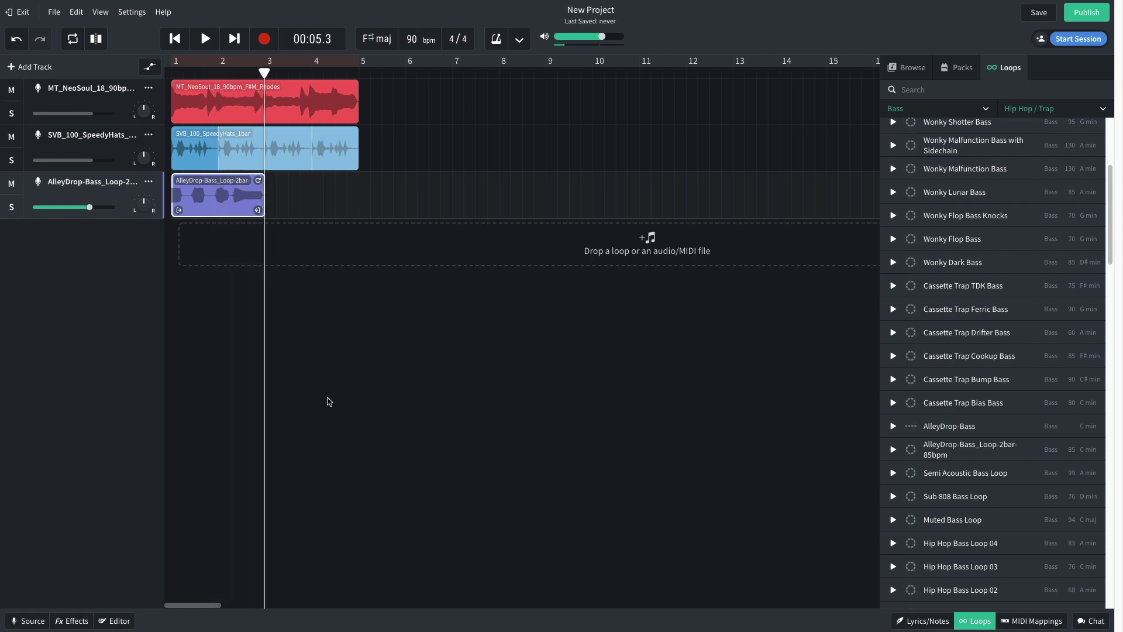
key("space")
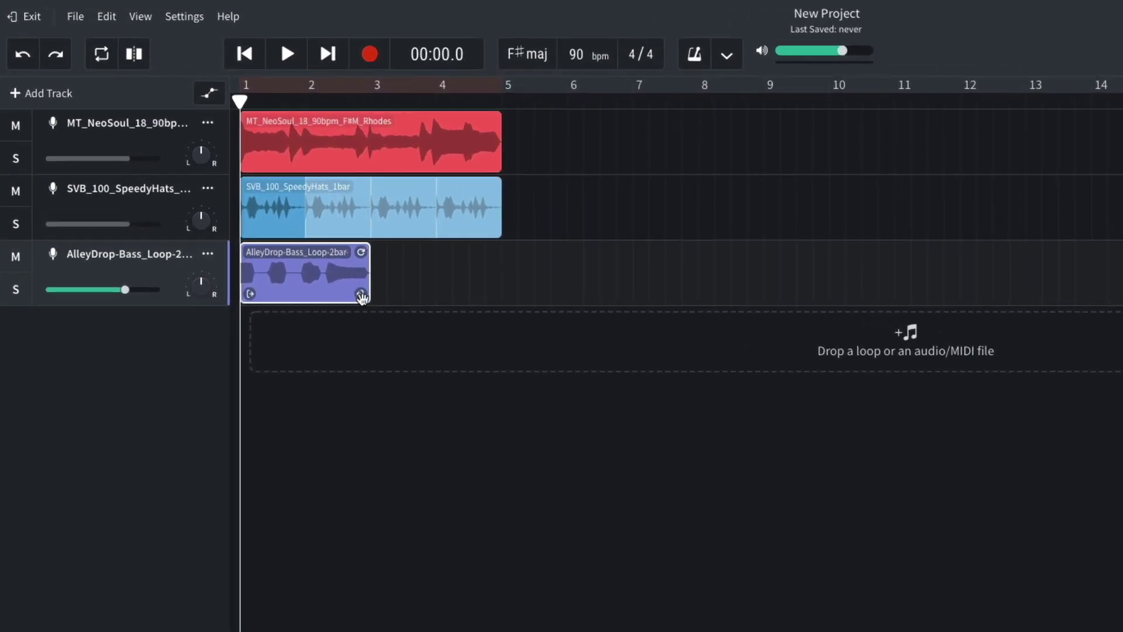
Trim the bass to a short hit, copy hits to bars 2 and 3, lengthen the bar-3 piece, and play.
left_click_drag(361, 289, 249, 294)
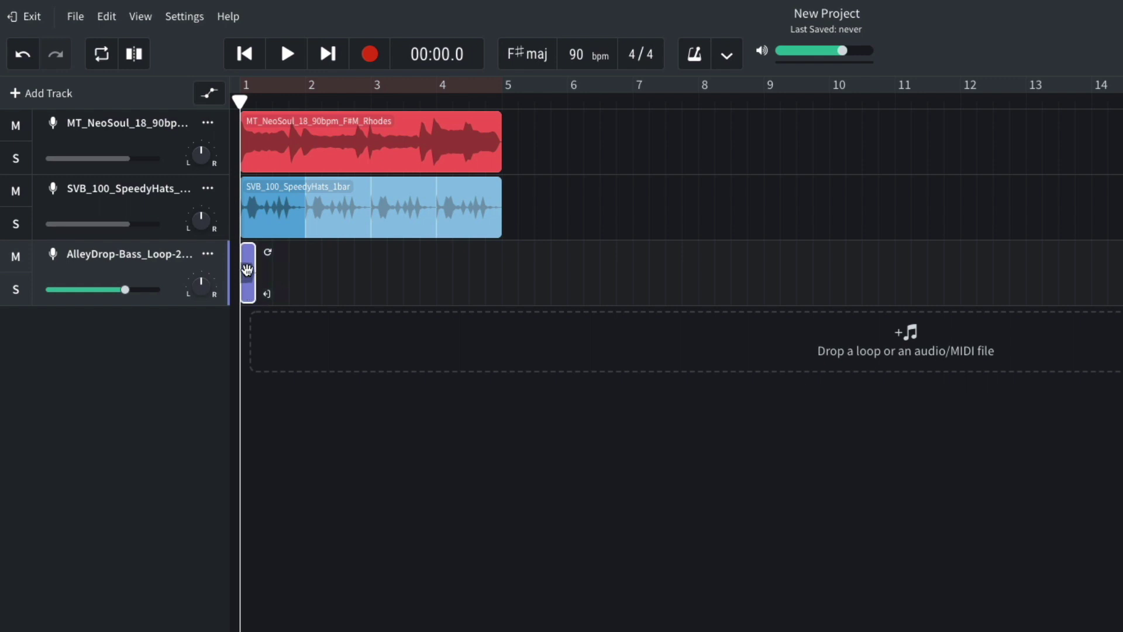
left_click_drag(247, 269, 374, 278)
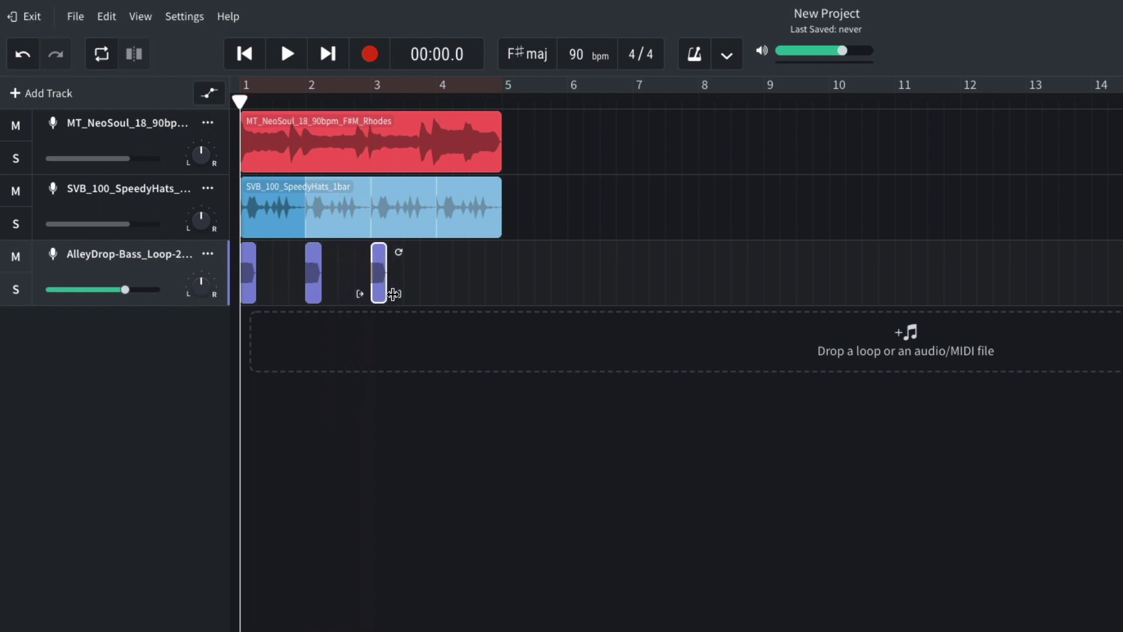
left_click_drag(409, 295, 439, 299)
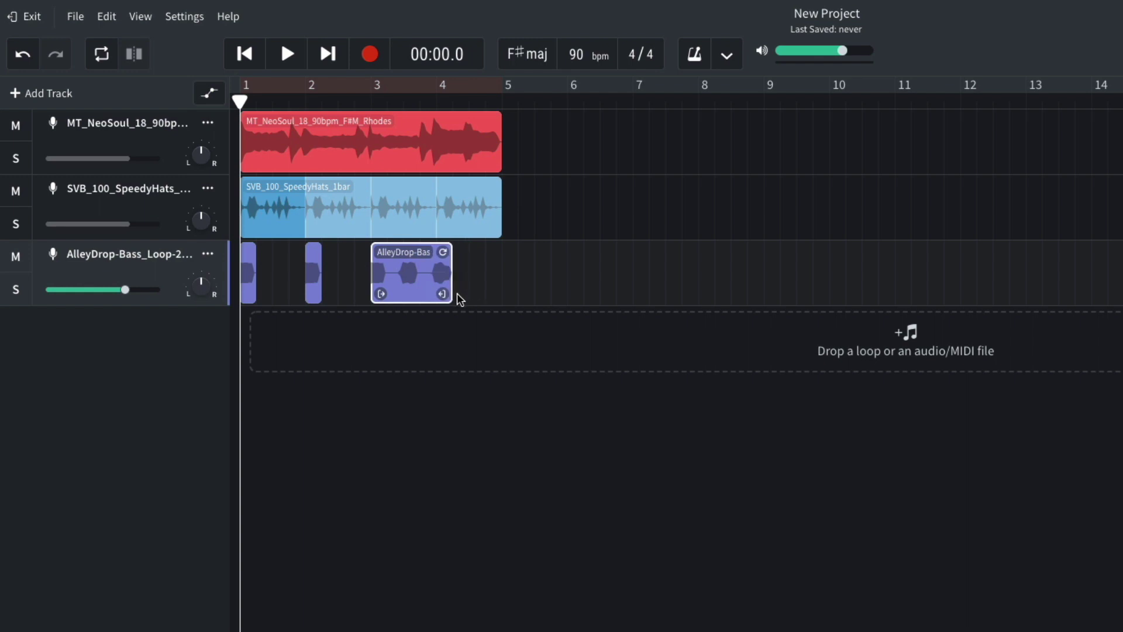
key("space")
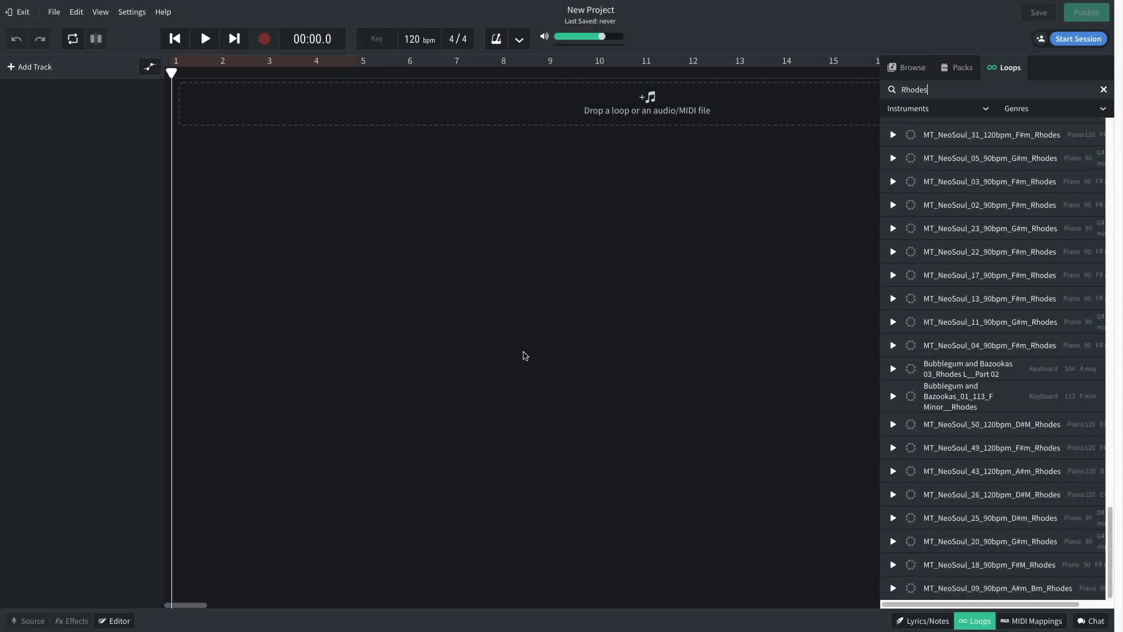
Add the MT_NeoSoul_18_90bpm_F#M_Rhodes loop to the new project, stretched to 120 bpm, and play it.
left_click_drag(951, 567, 202, 99)
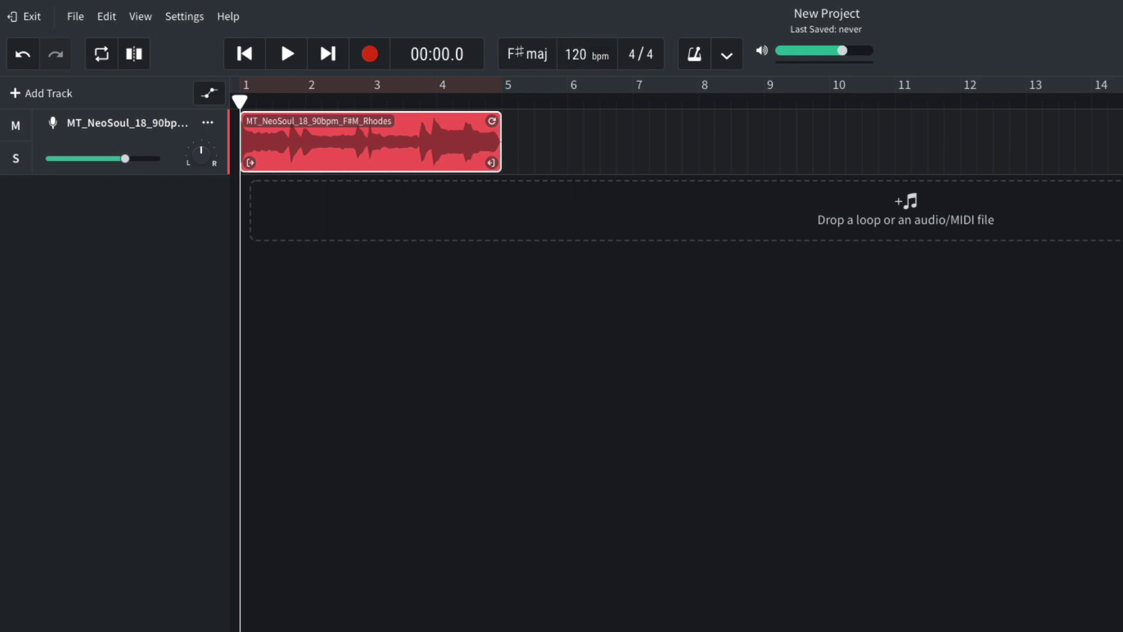
key("Return")
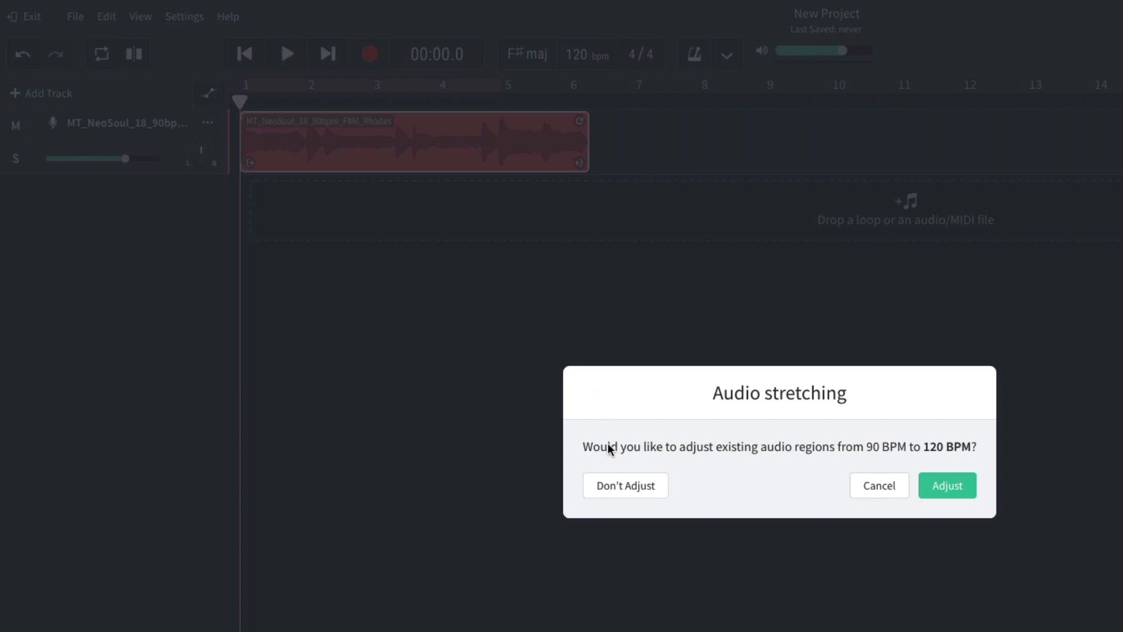
left_click(948, 483)
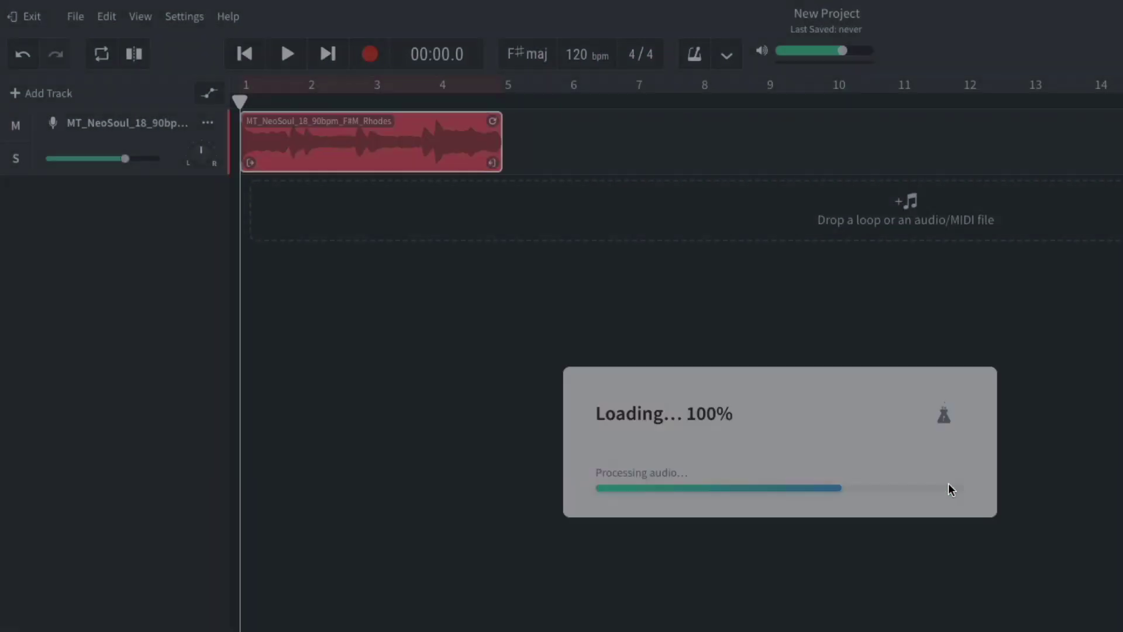
key("space")
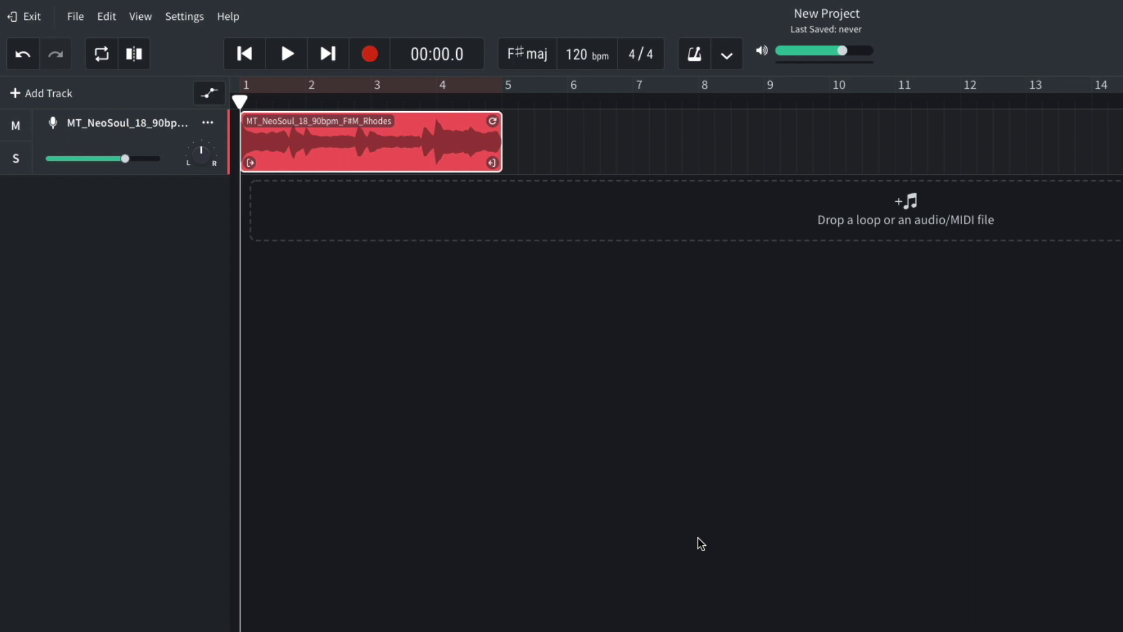
Trim the Rhodes clip to end at bar 3, copy it into bars 3–5, and play it back.
left_click_drag(491, 163, 369, 157)
left_click_drag(298, 139, 426, 148)
key("space")
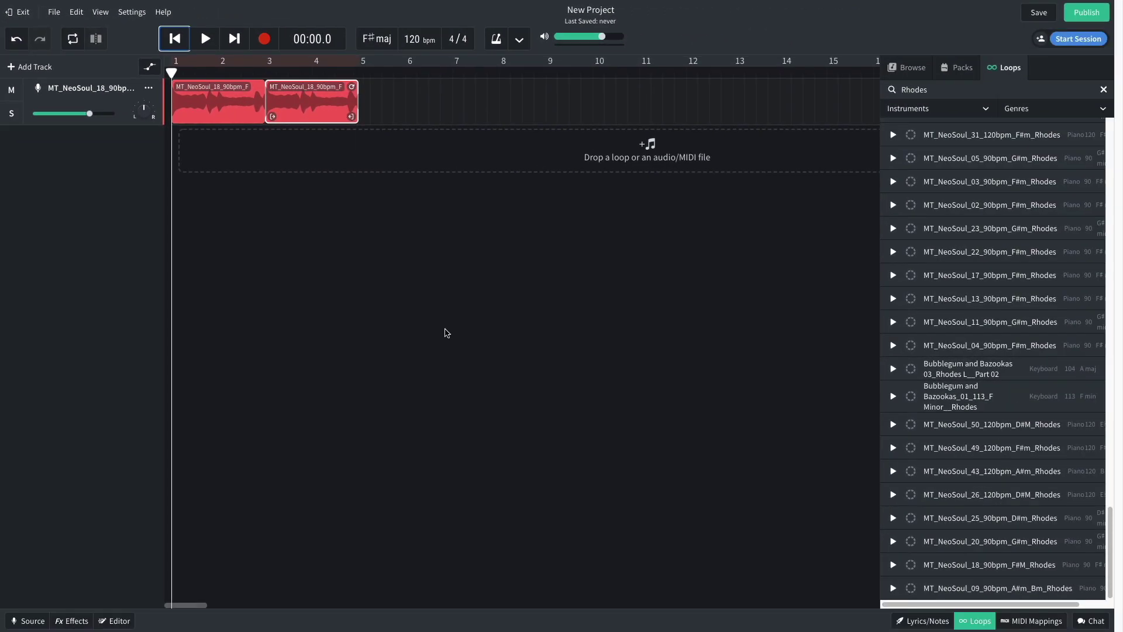
Clear the Rhodes search, add Brick House Beat as a second track at bar 1, and preview it.
left_click(1103, 89)
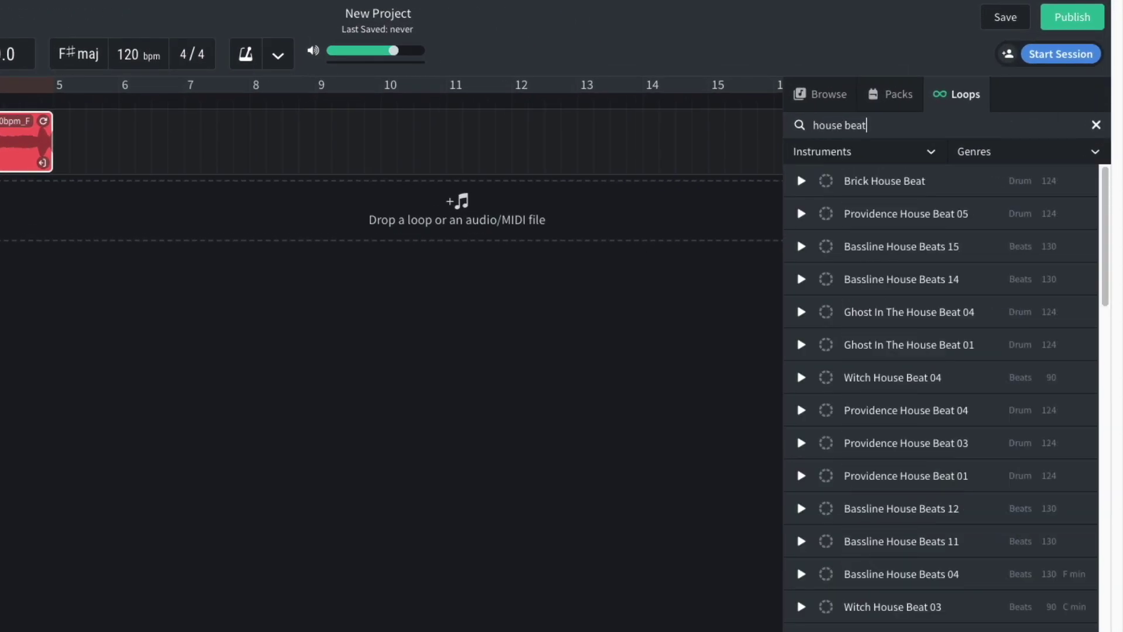
left_click_drag(884, 181, 0, 204)
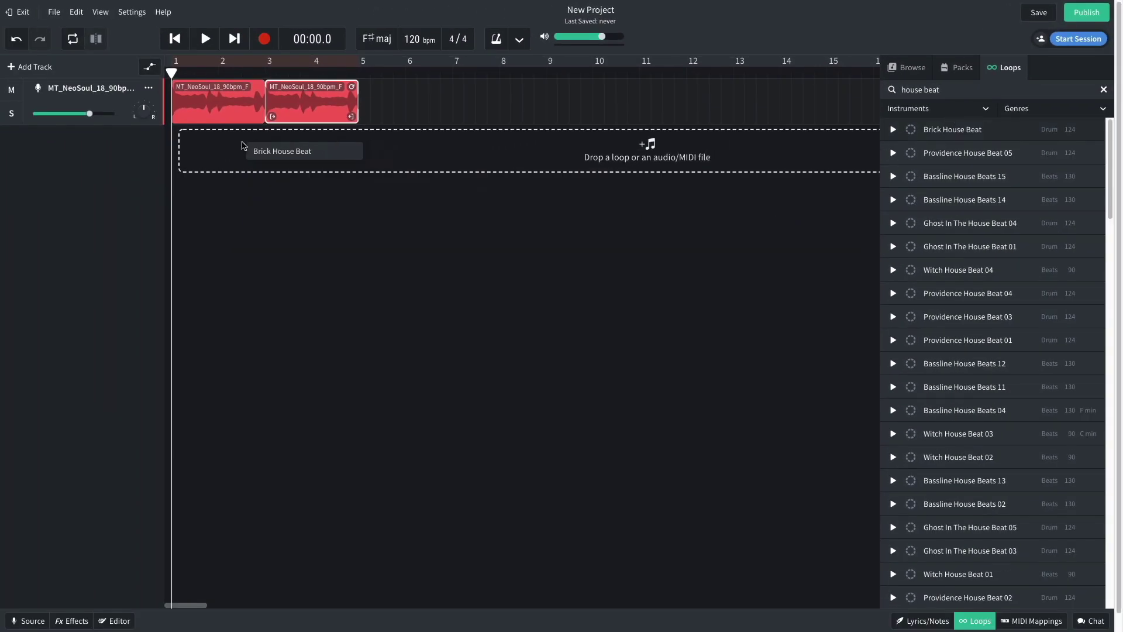
left_click_drag(233, 146, 234, 147)
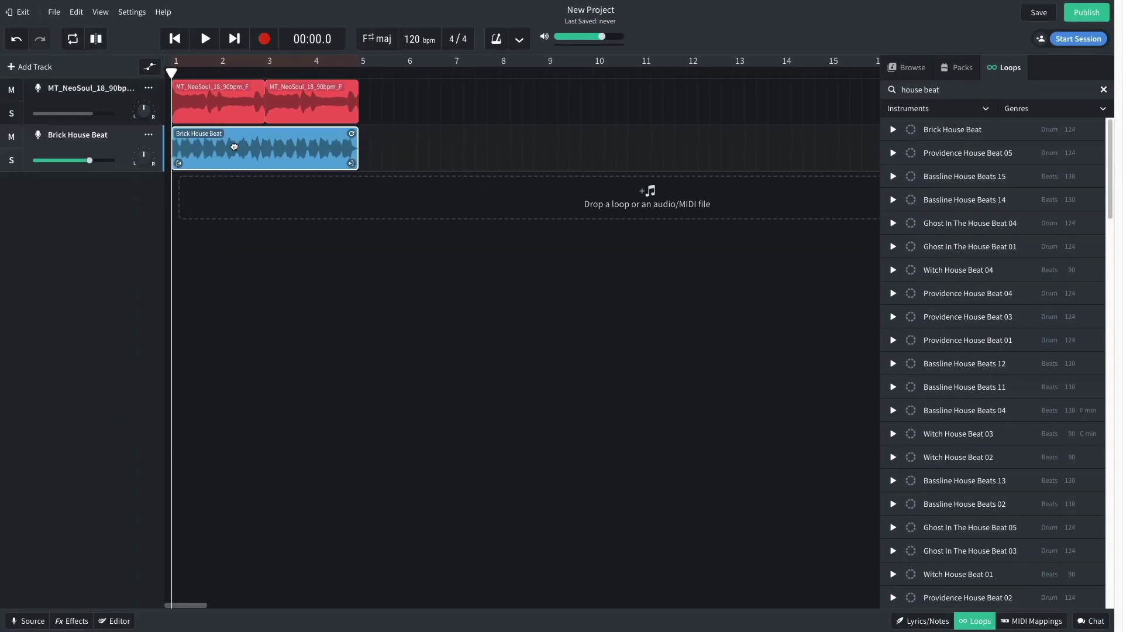
key("space")
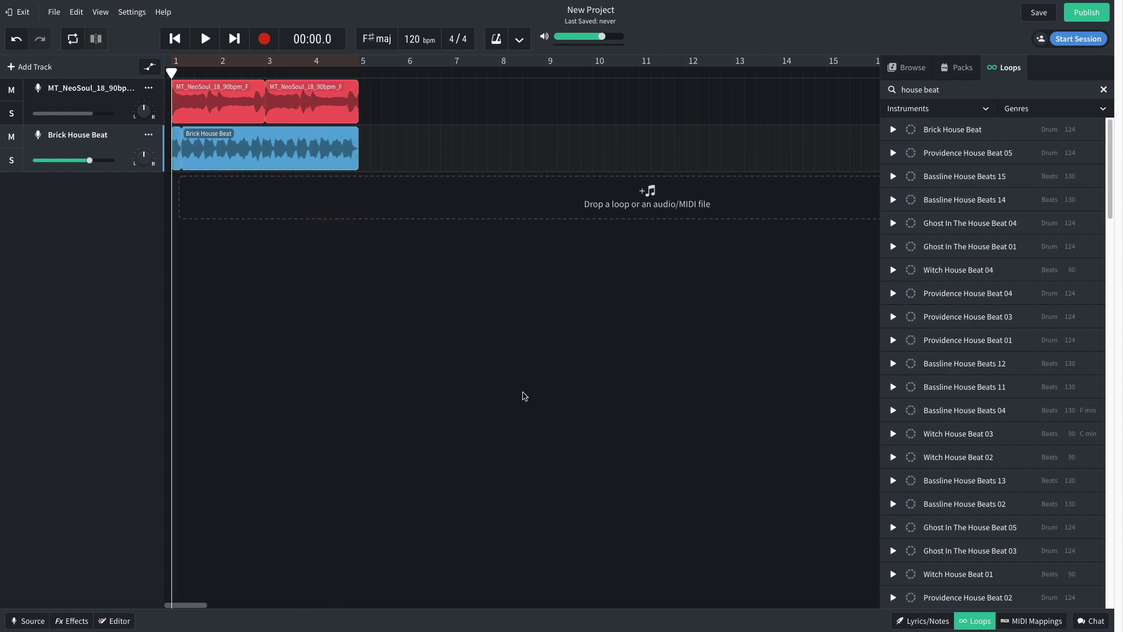
Search 'house bass', add Chicago House Bass 06 as a third track, and play the arrangement.
double_click(933, 90)
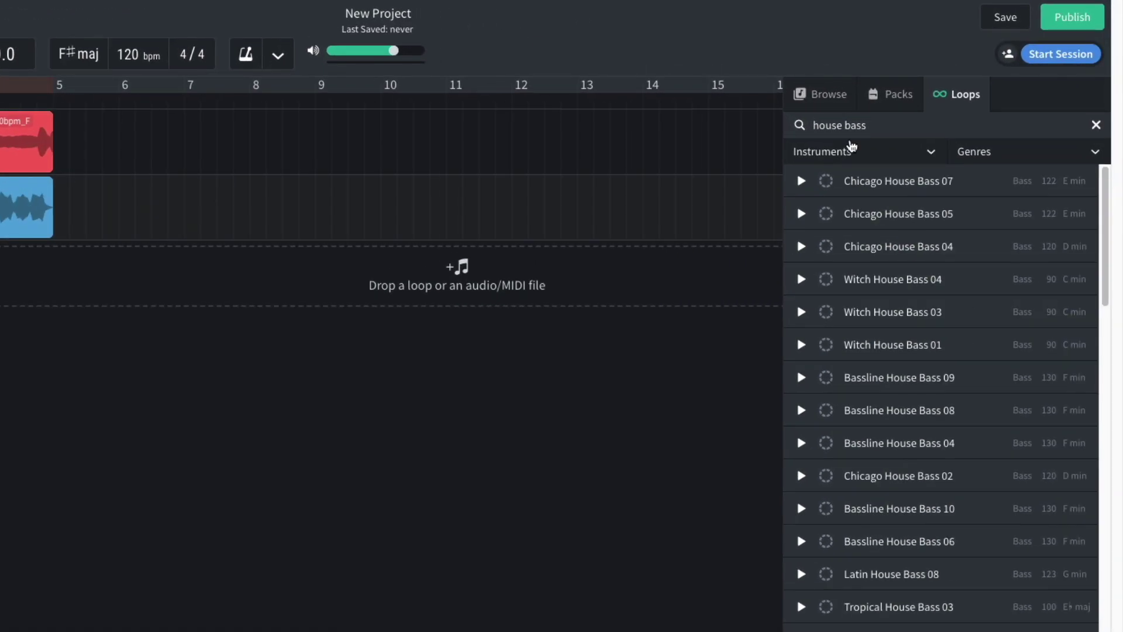
left_click_drag(887, 462, 193, 186)
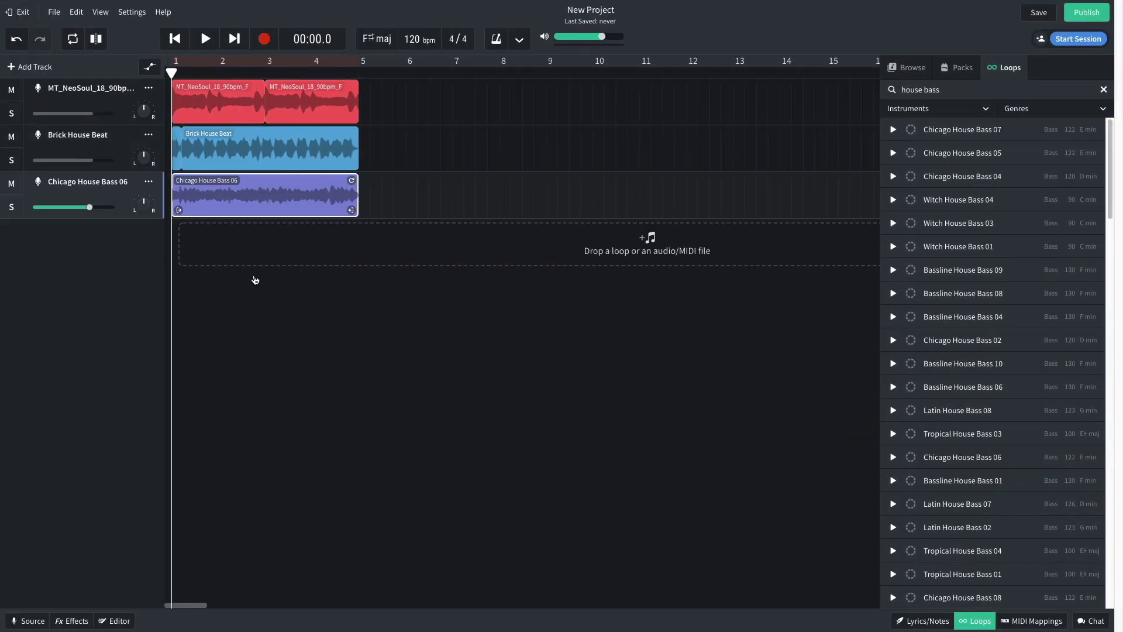
key("space")
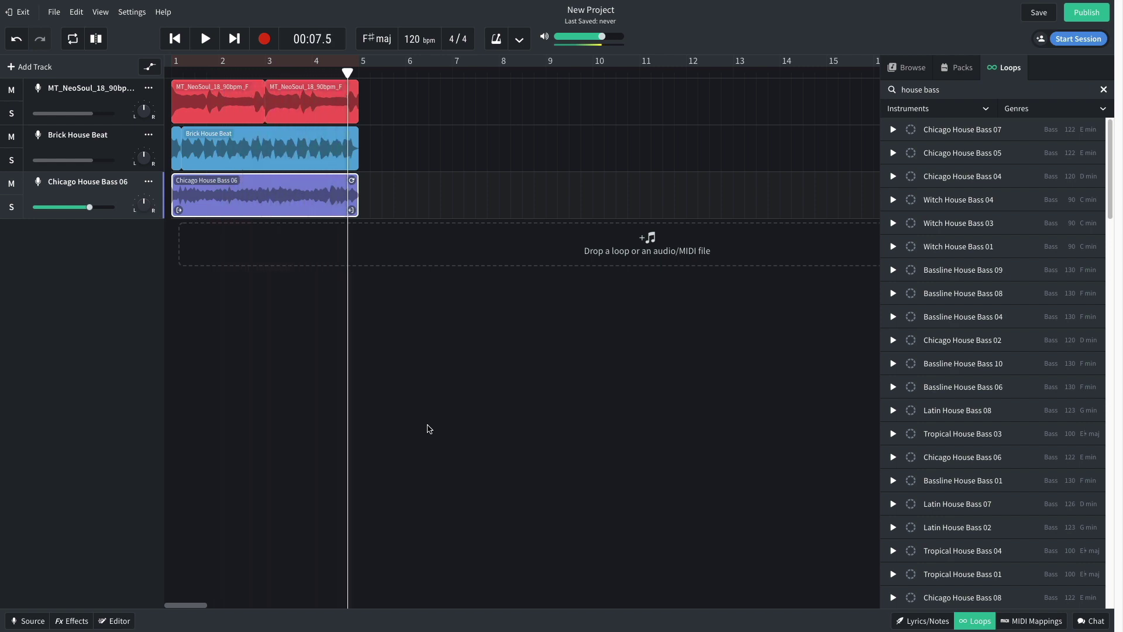
Shorten the bass to one bar repeated across bars 1–5, close the loop library, and select all clips.
left_click_drag(352, 211, 328, 201)
left_click(173, 39)
key("space")
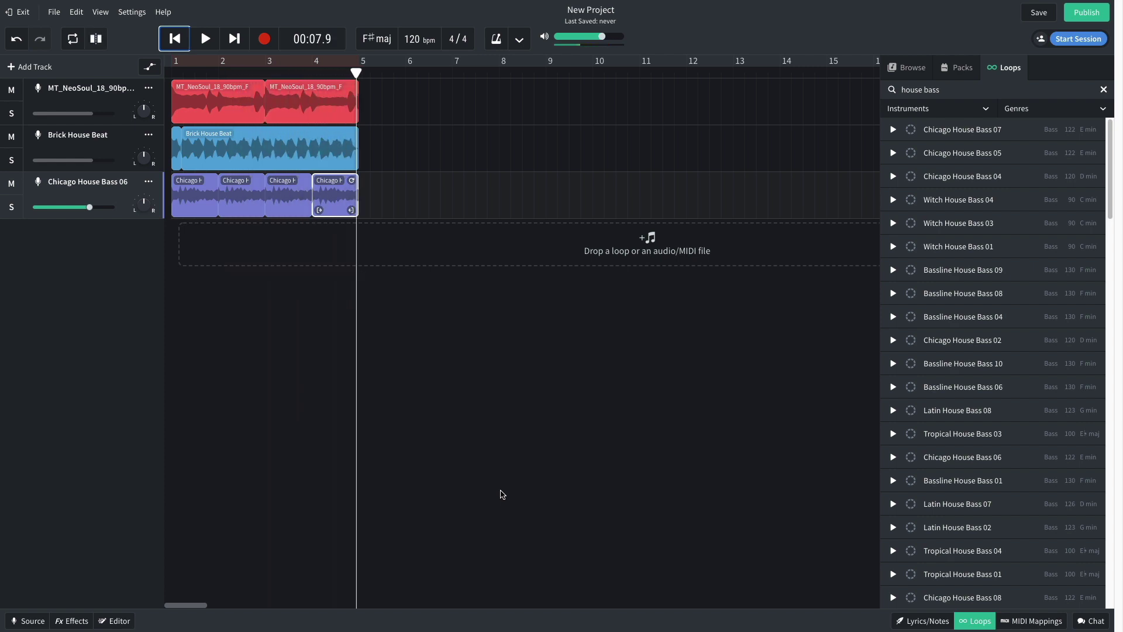
left_click(976, 621)
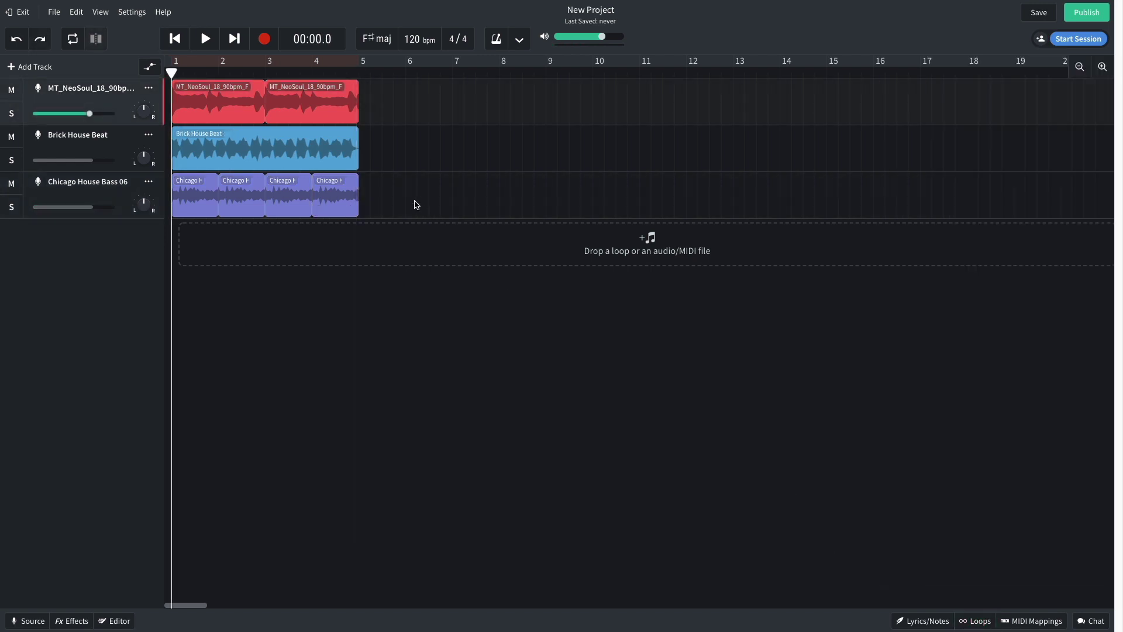
left_click_drag(416, 204, 188, 97)
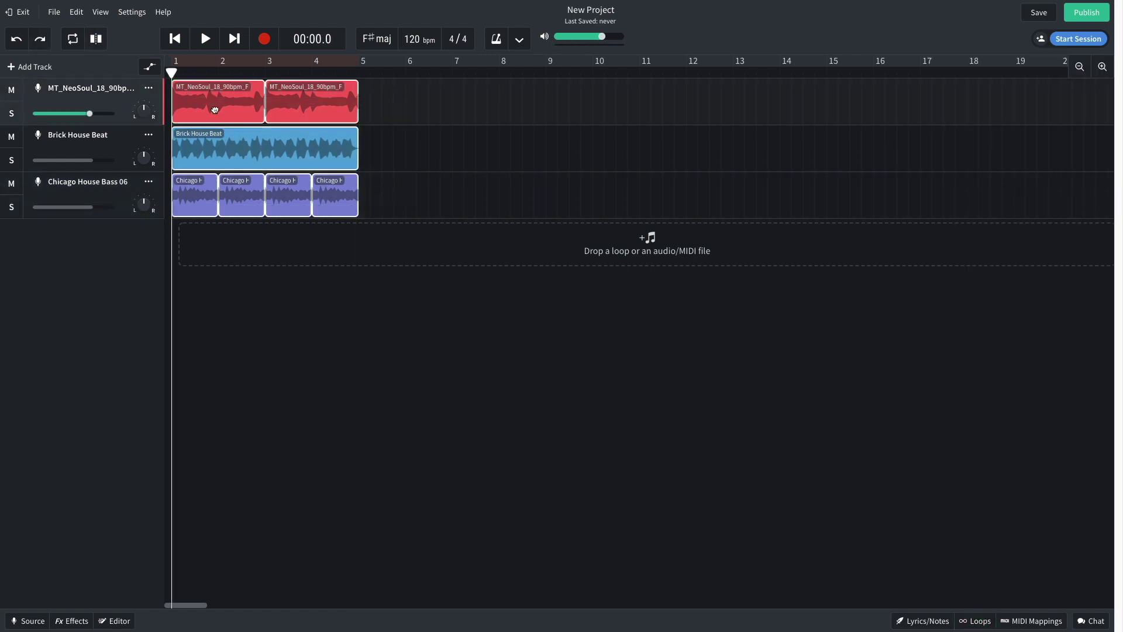
Duplicate all clips with Ctrl+D out to bar 17 and add a Tone > Multi Filter effect to the Rhodes.
key("ctrl+d")
key("ctrl+d")
key("ctrl+d")
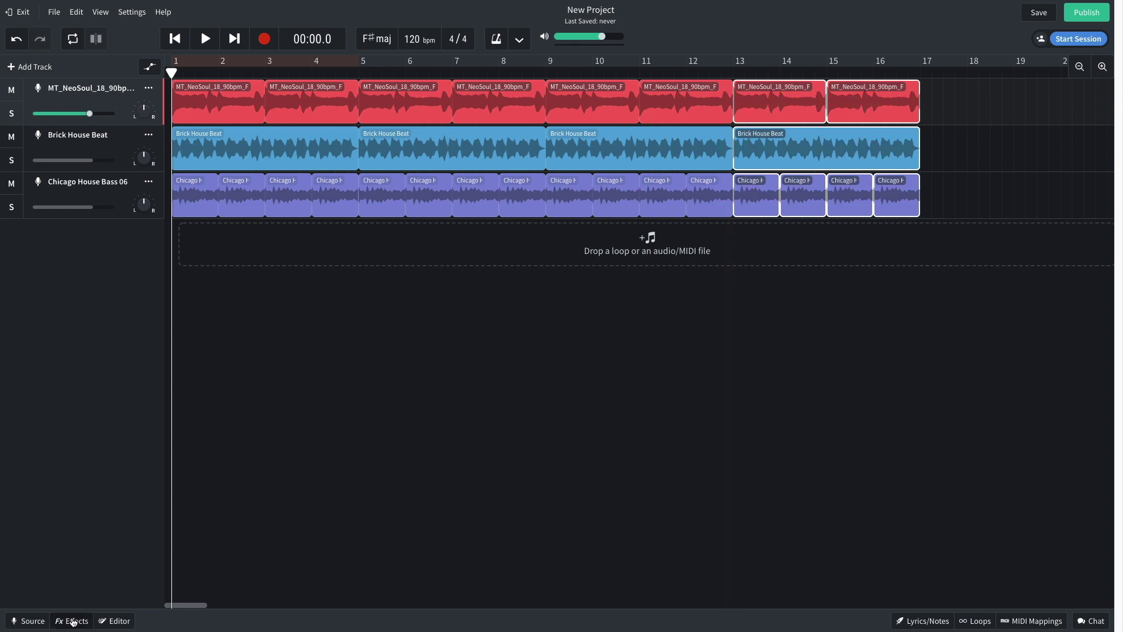
left_click(73, 621)
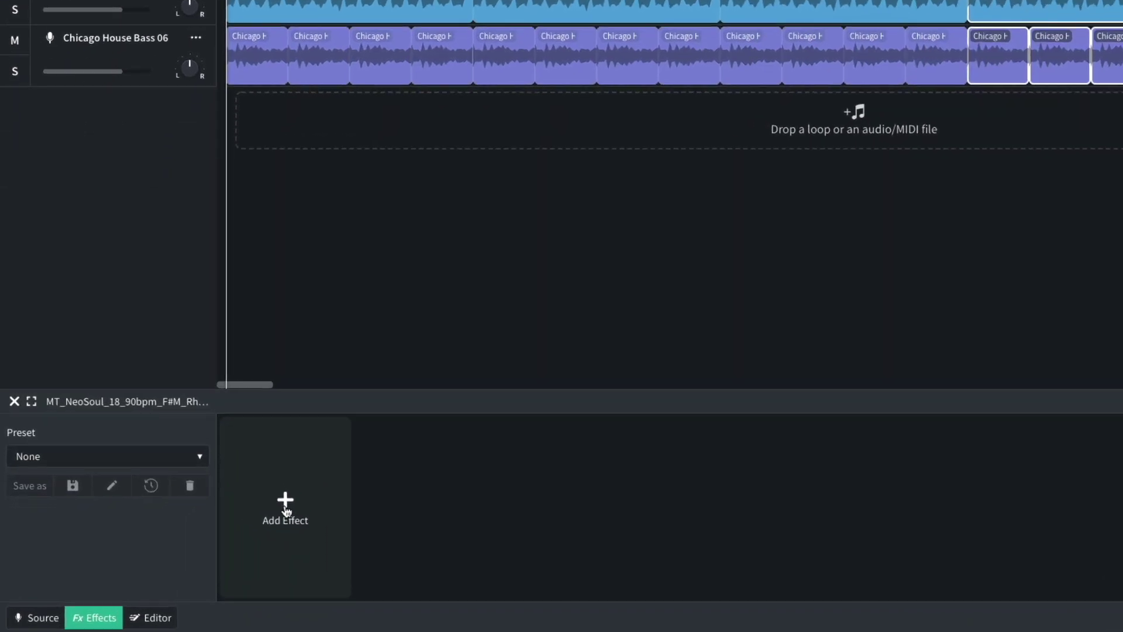
left_click(216, 534)
mouse_move(298, 568)
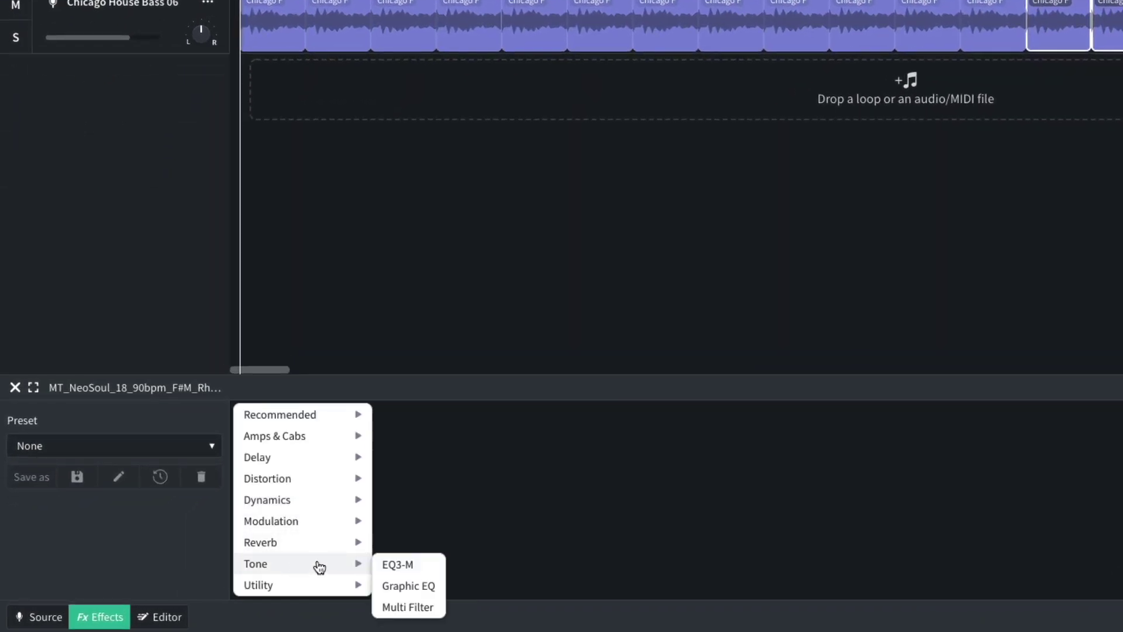
left_click(409, 607)
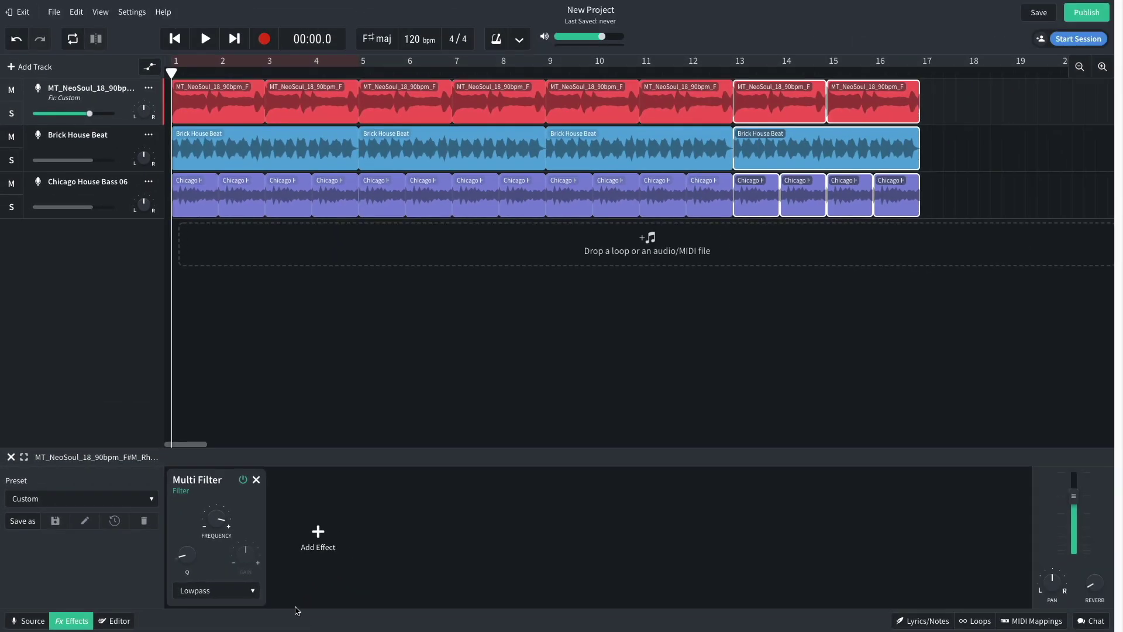
Automate the Rhodes Multi Filter frequency as a zigzag from about 106 Hz through bar 17, then play.
left_click(149, 67)
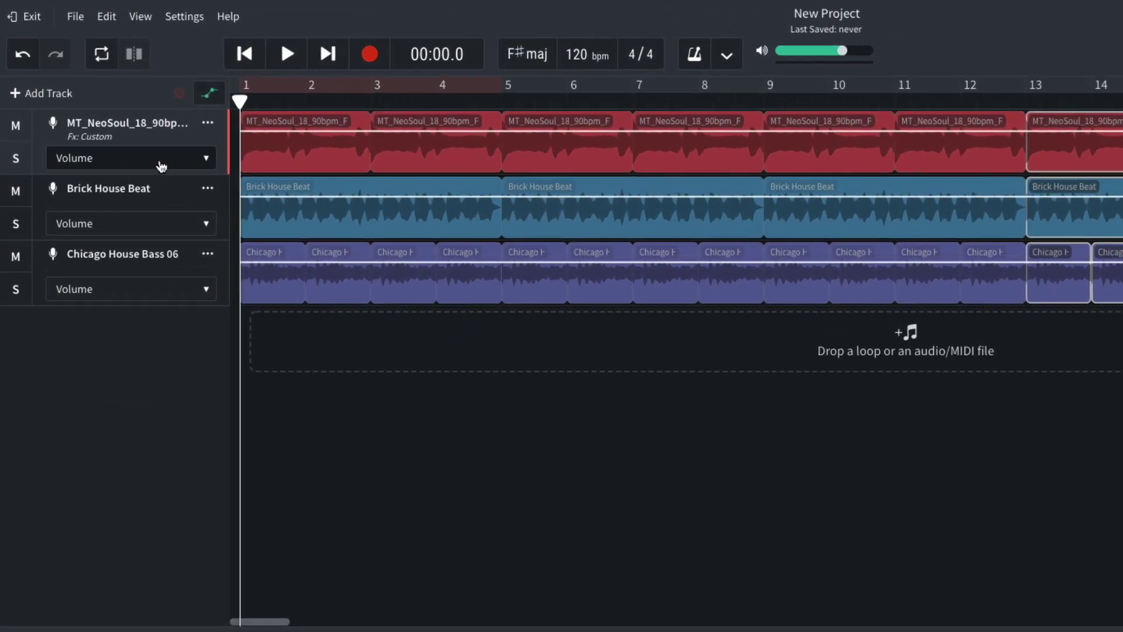
left_click(114, 119)
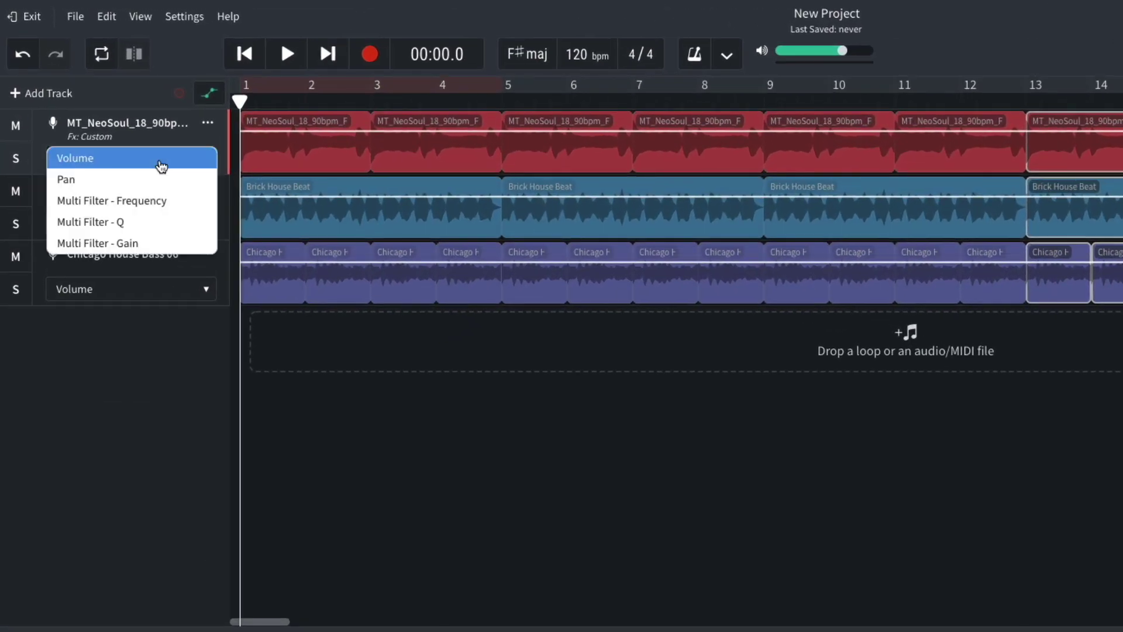
left_click(163, 200)
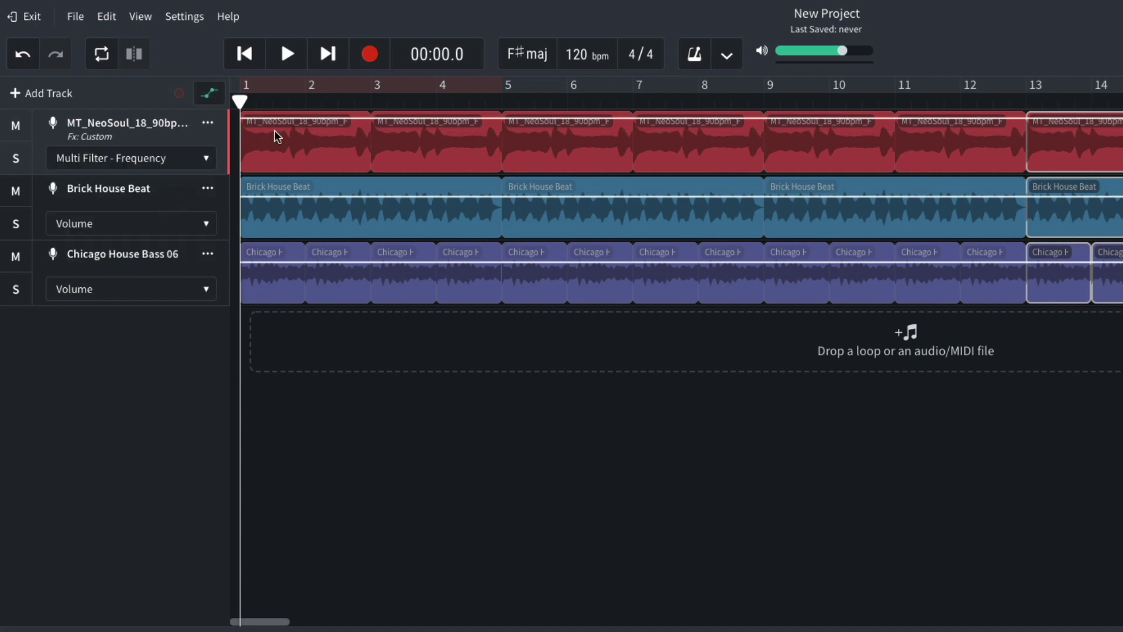
left_click_drag(276, 117, 306, 125)
left_click_drag(390, 160, 391, 157)
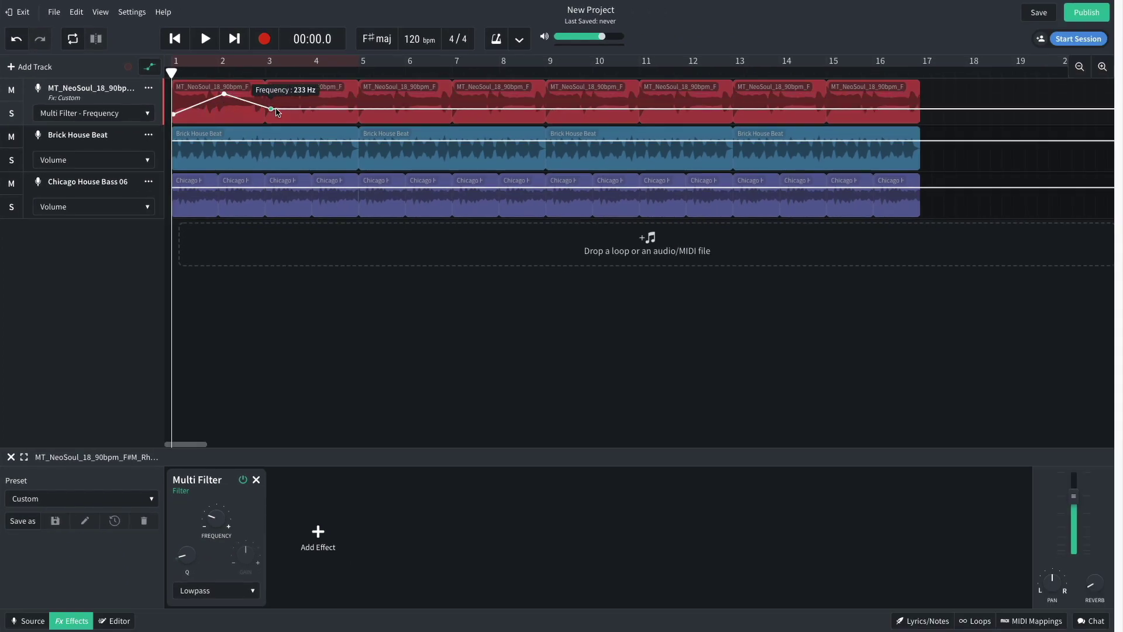
mouse_move(288, 111)
left_mouse_down()
mouse_move(883, 107)
mouse_move(921, 117)
left_mouse_up()
key("space")
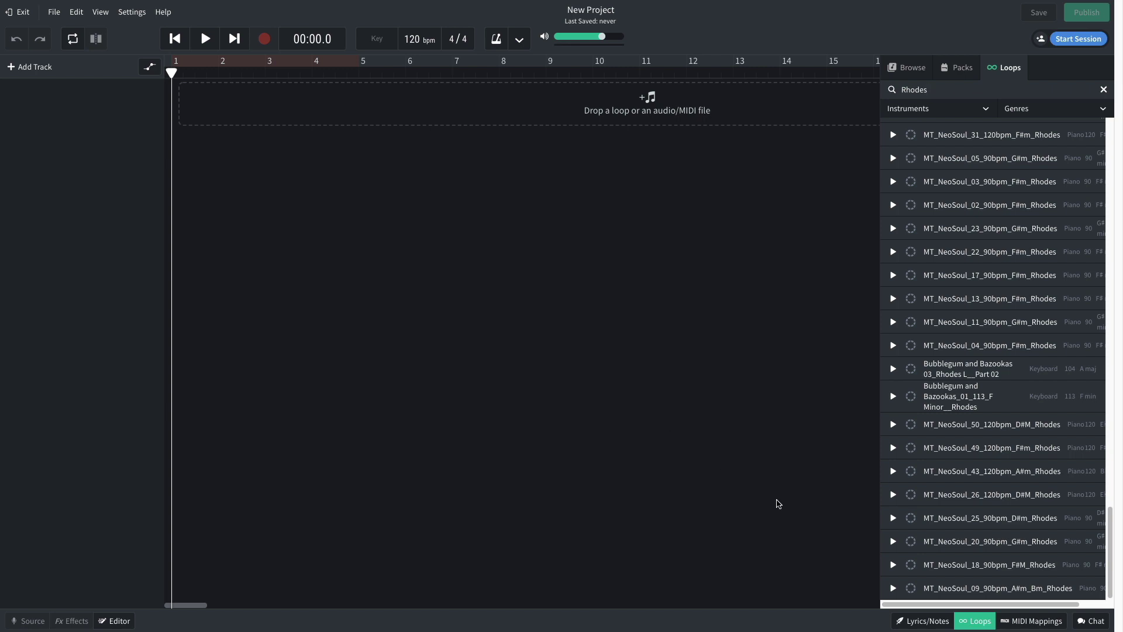
Place the MT_NeoSoul_18_90bpm_F#M_Rhodes loop at bar 1, set tempo to 87 BPM, and adjust the clip to fit.
left_click_drag(949, 563, 219, 106)
left_click_drag(290, 106, 245, 103)
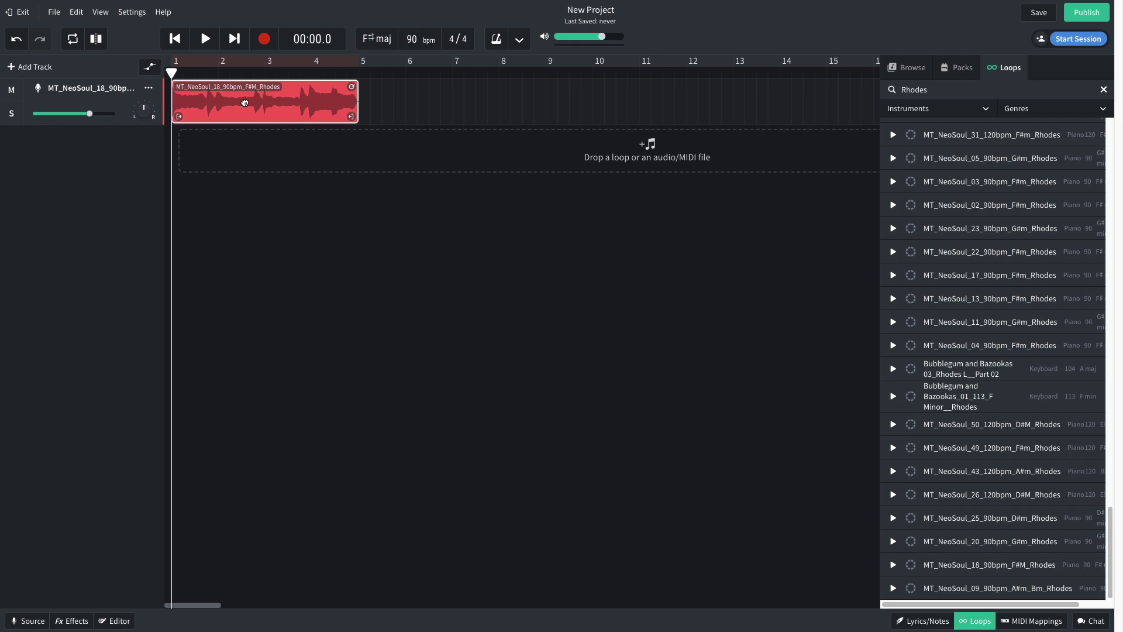
left_click(413, 38)
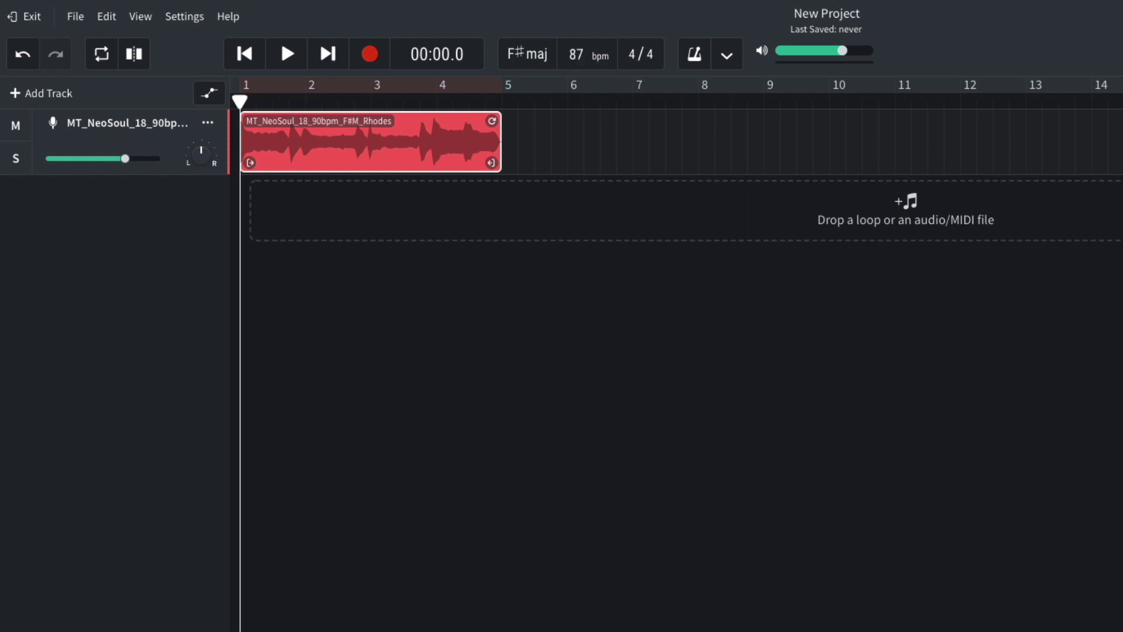
key("Return")
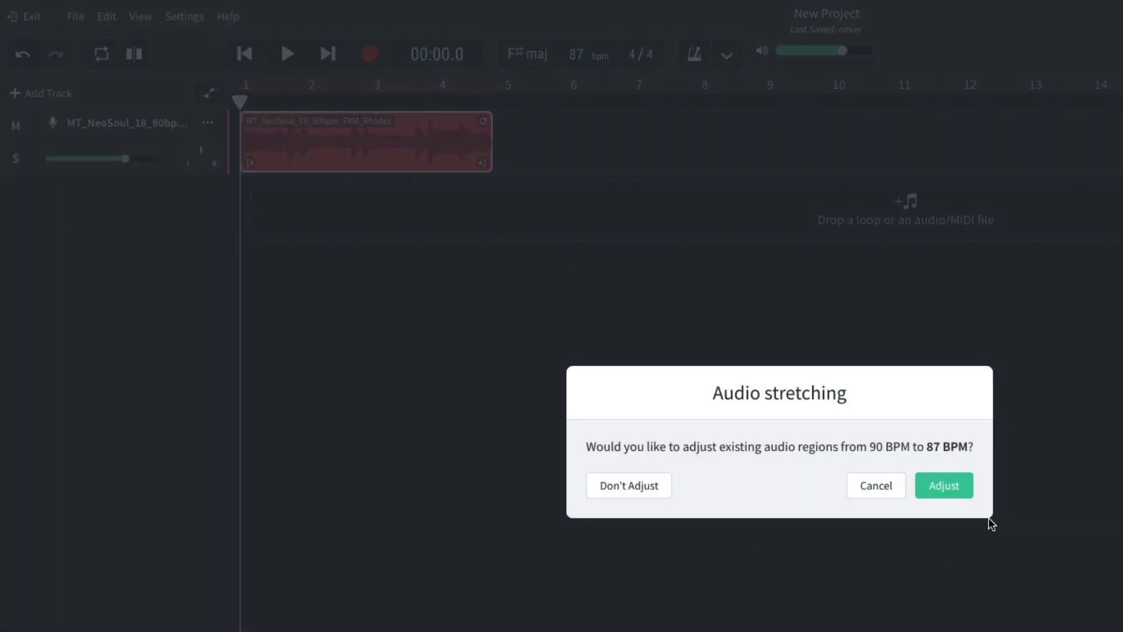
left_click(952, 488)
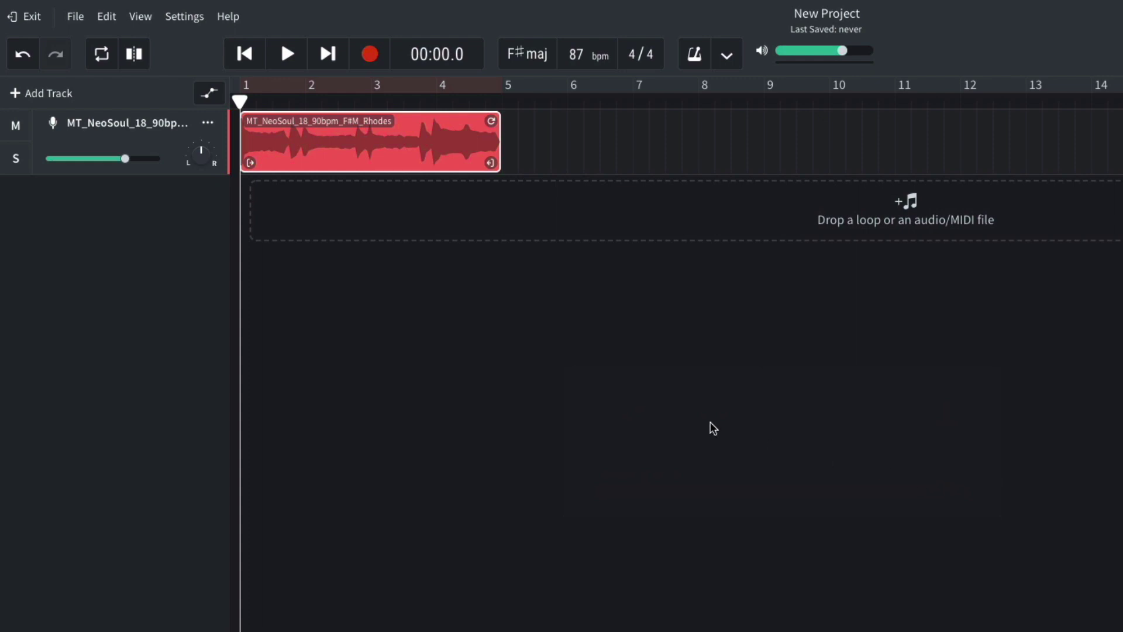
Download the Rhodes track via File > Download > Tracks, then start a fresh 174 BPM project.
left_click(79, 18)
mouse_move(108, 41)
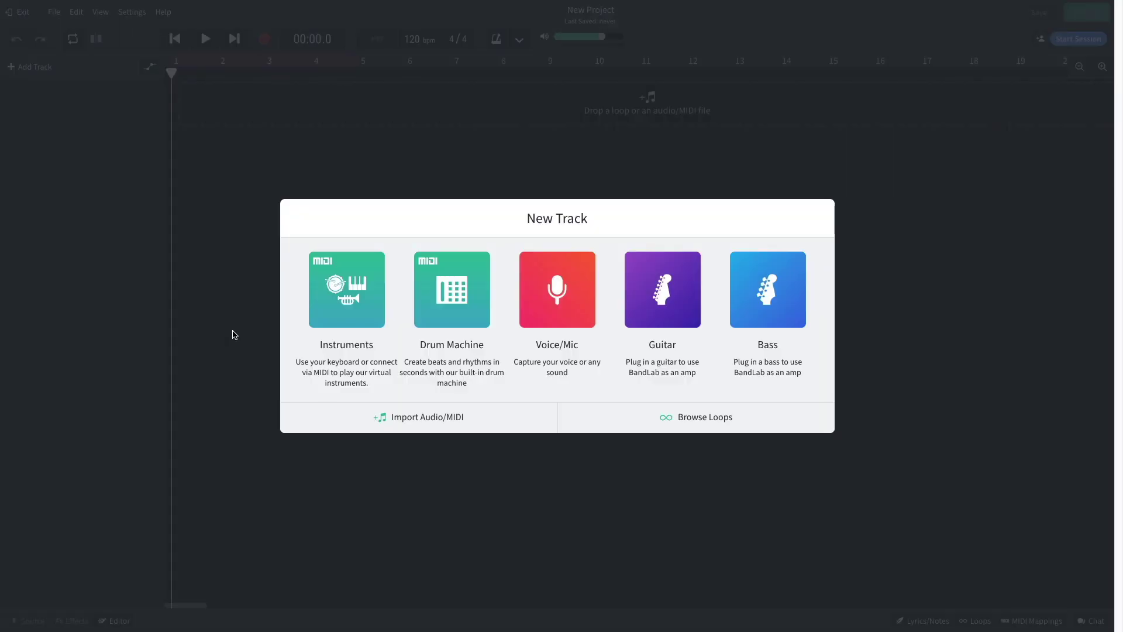
left_click(233, 334)
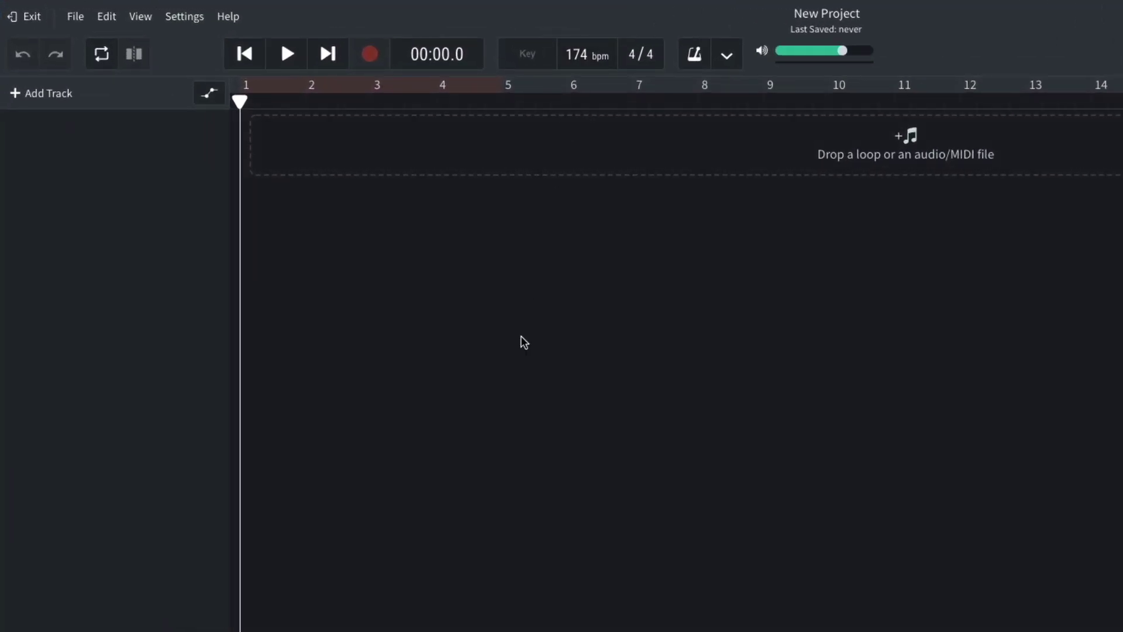
Import 87BPM Rhodes.wav as a new track starting at bar 1.
left_click_drag(516, 358, 307, 156)
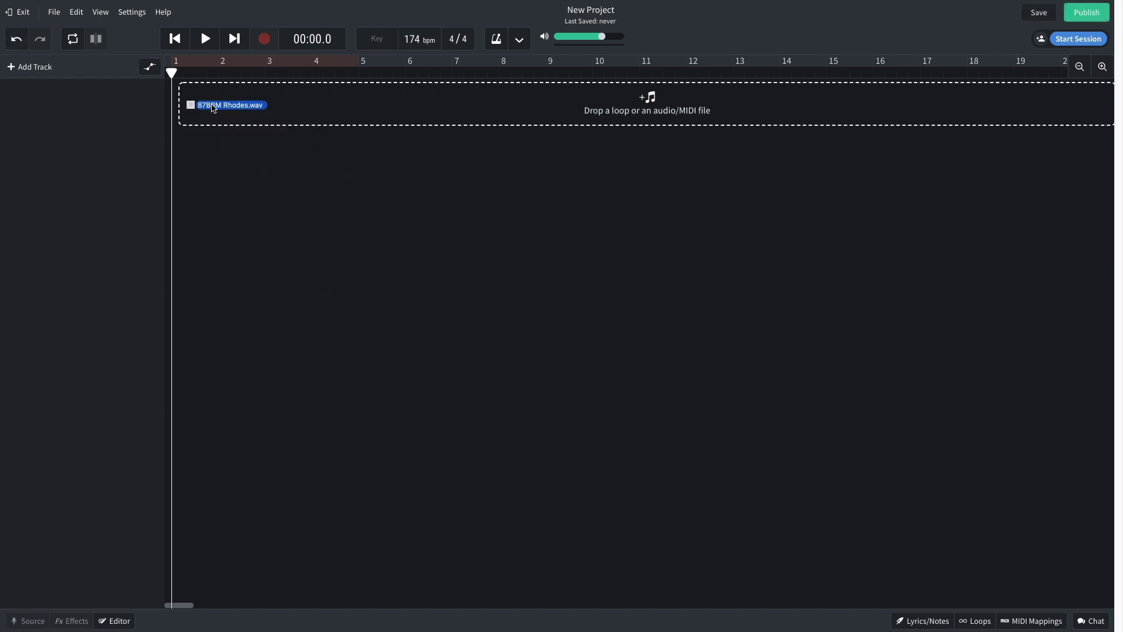
left_click_drag(213, 109, 213, 109)
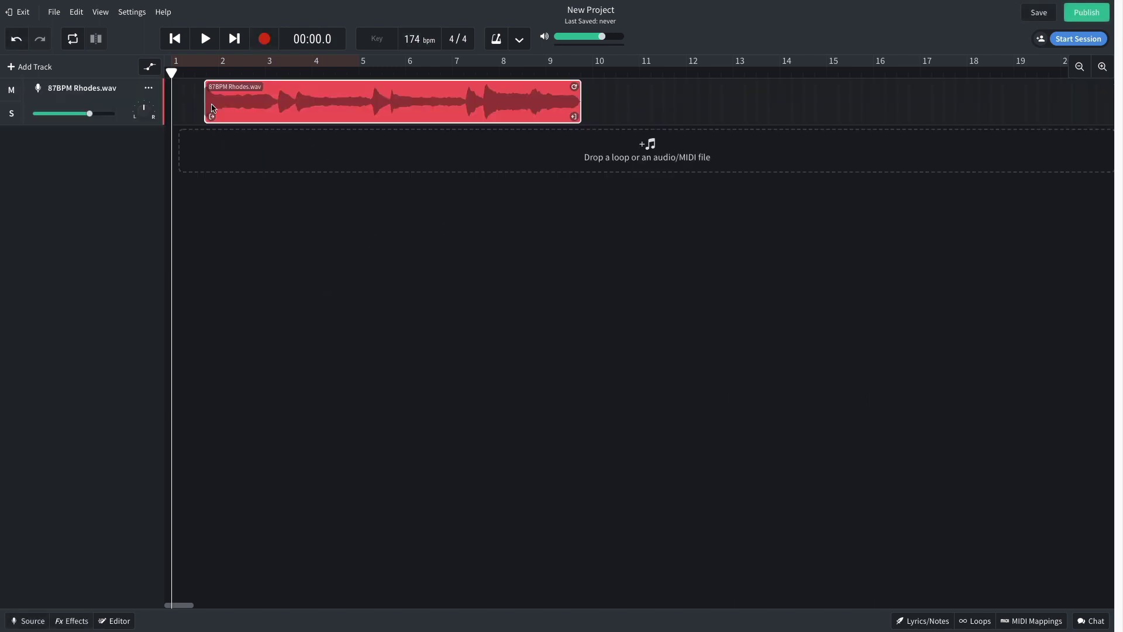
left_click_drag(290, 102, 242, 106)
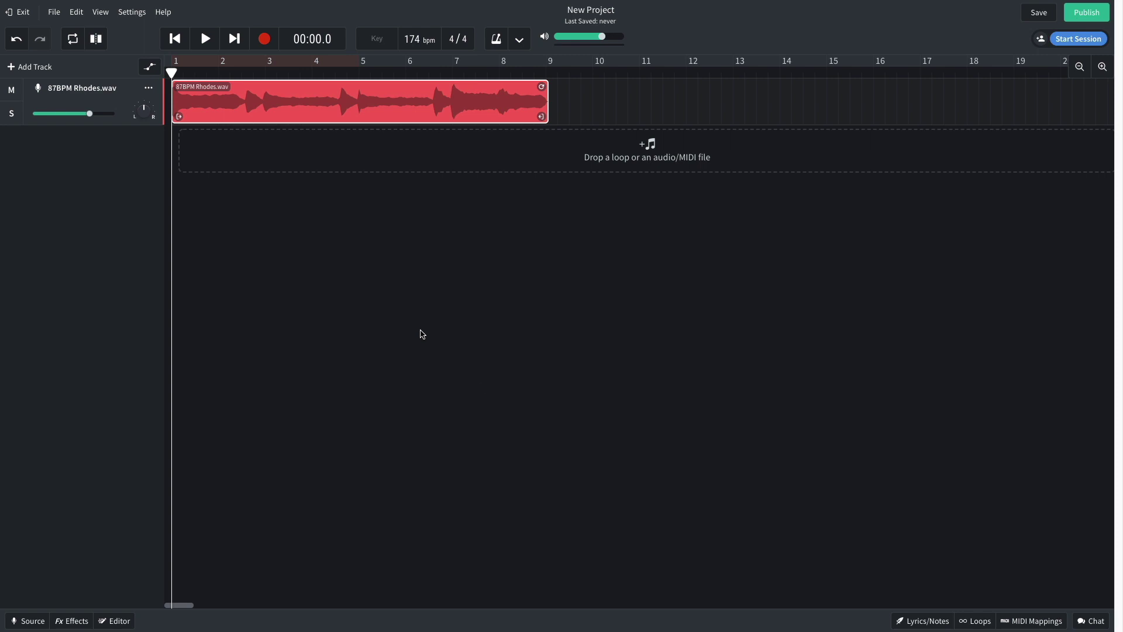
left_click(480, 389)
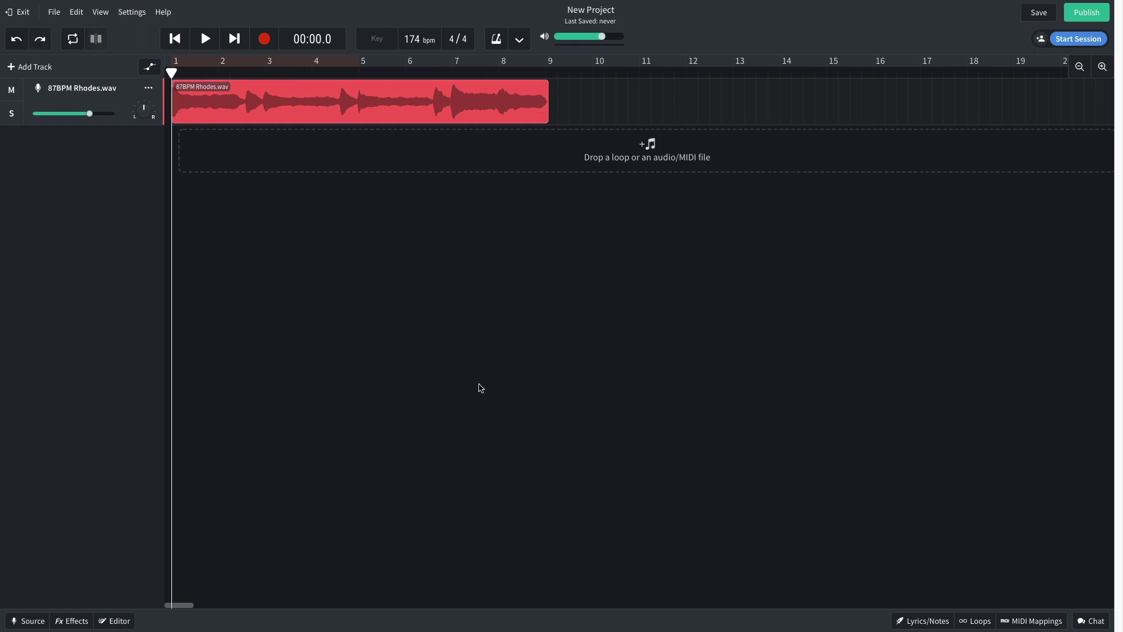
Slice the Rhodes clip at about bar 2.5 into two regions.
left_click(217, 109)
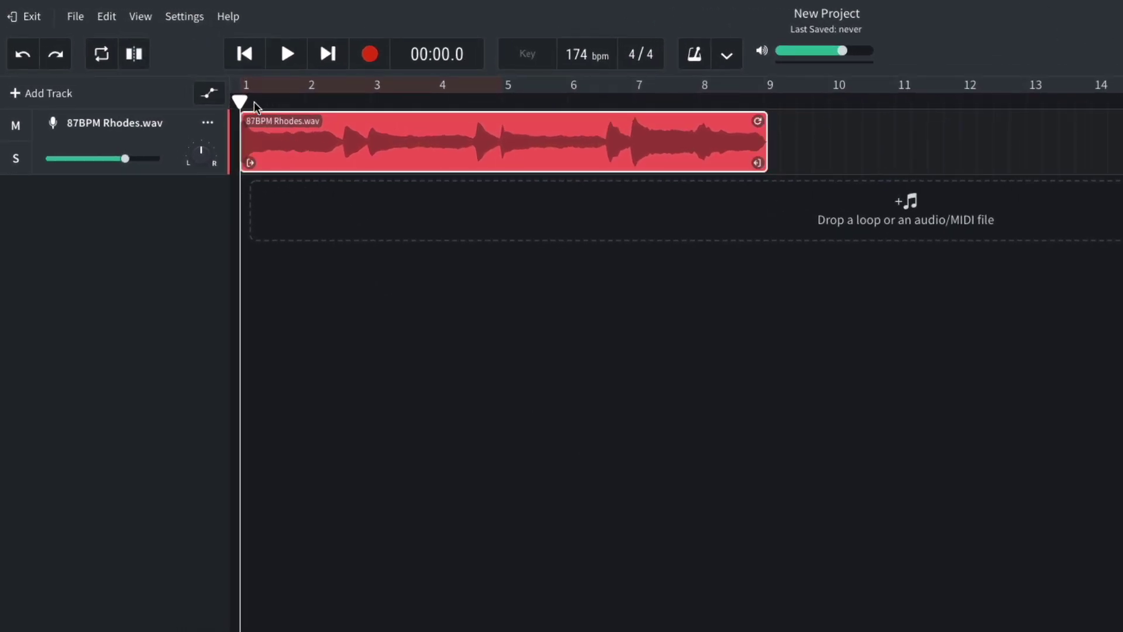
left_click_drag(255, 108, 341, 104)
right_click(377, 152)
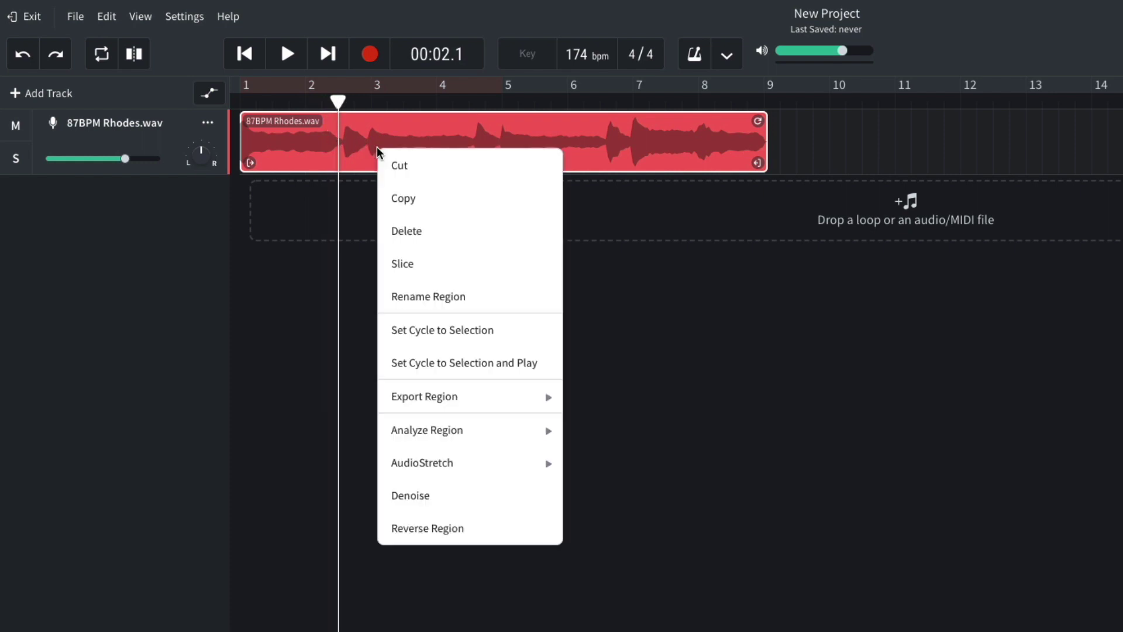
left_click(446, 262)
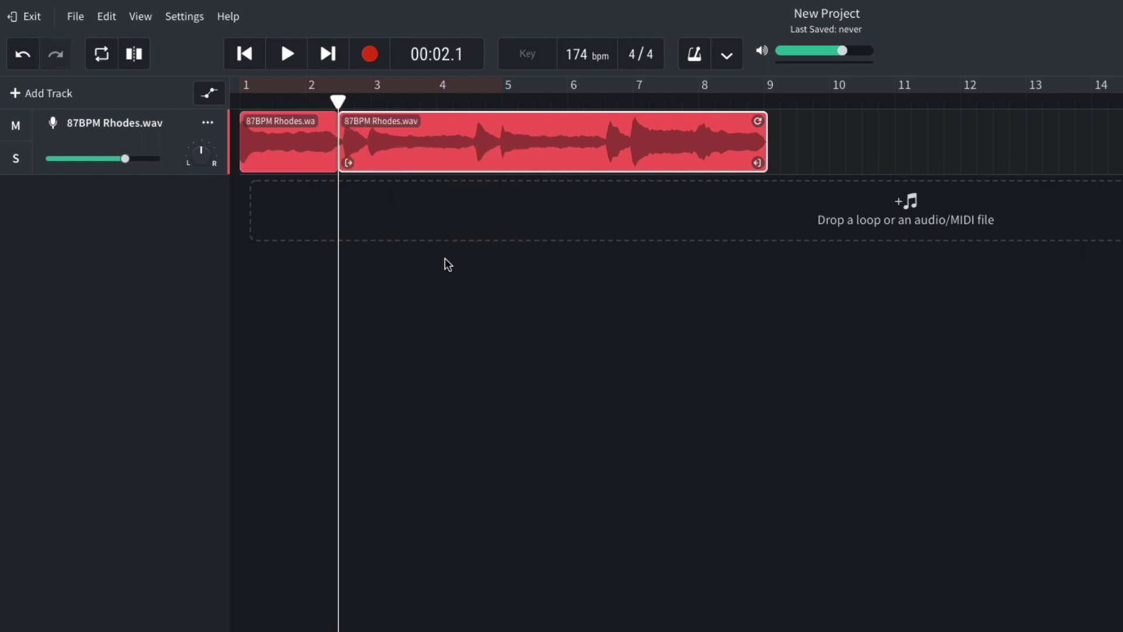
left_click(497, 356)
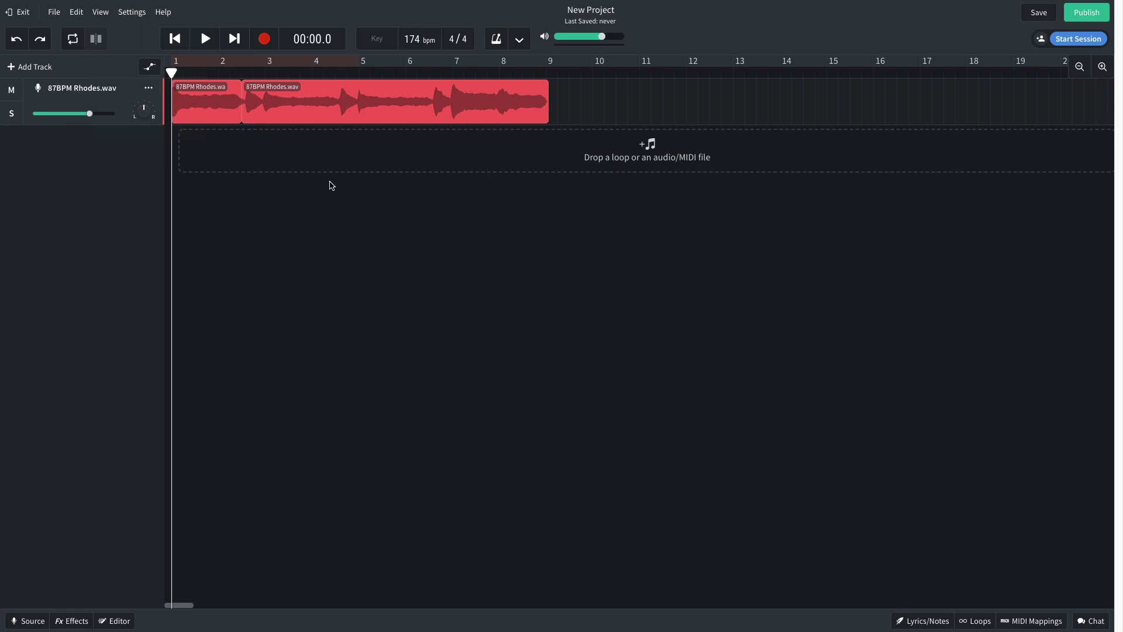
Reverse and trim the second Rhodes slice from both edges, move it to bar 3, and play back.
double_click(312, 109)
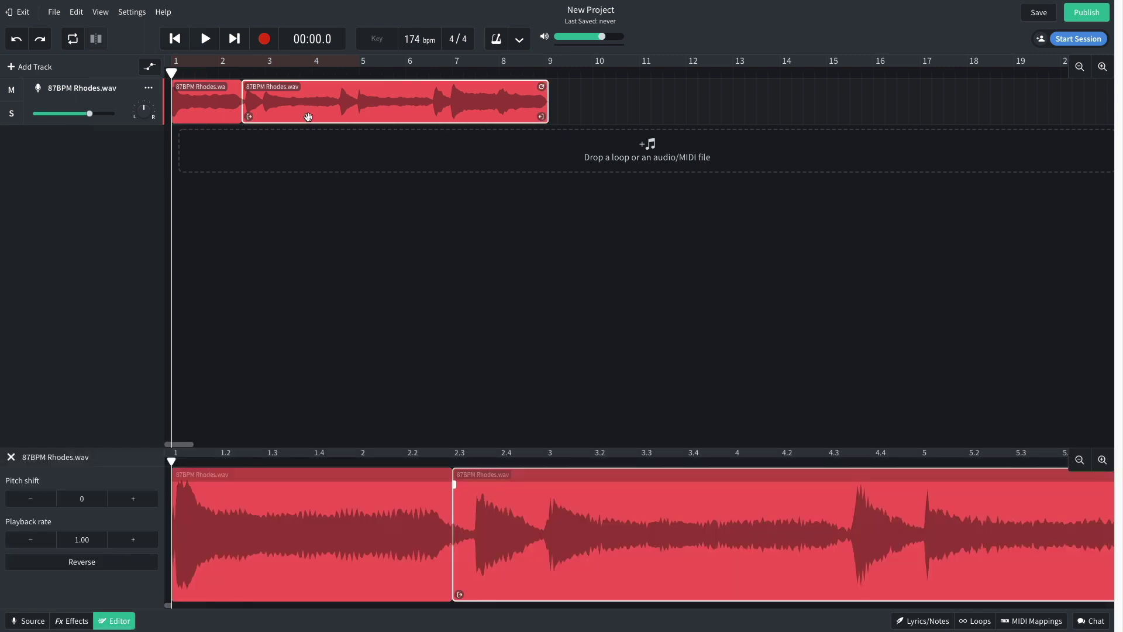
left_click(91, 563)
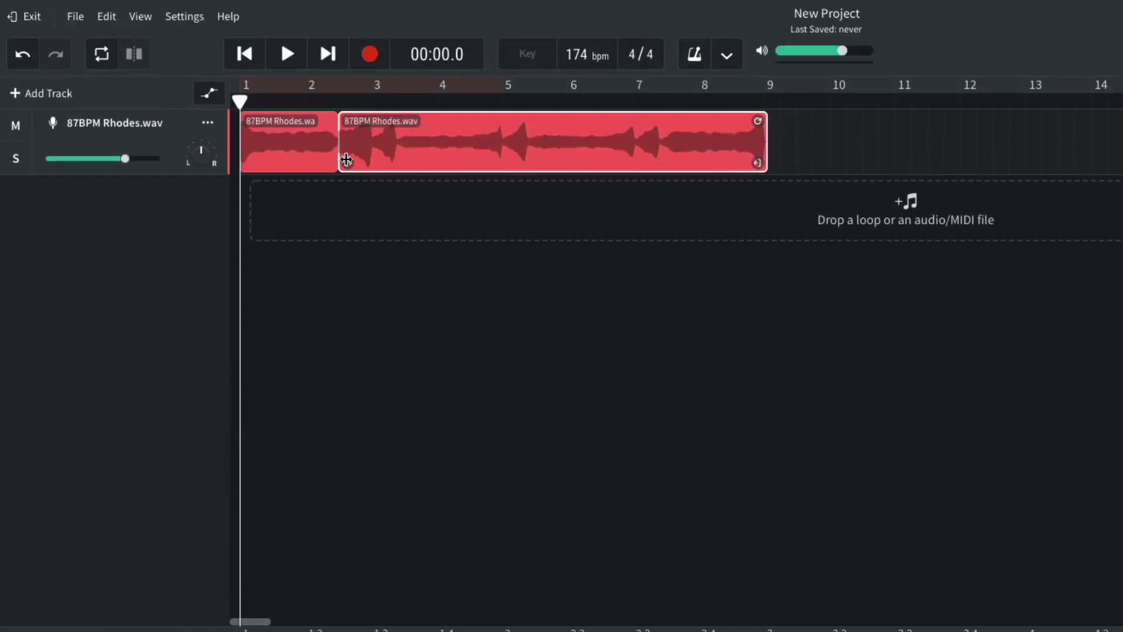
left_click_drag(346, 160, 405, 164)
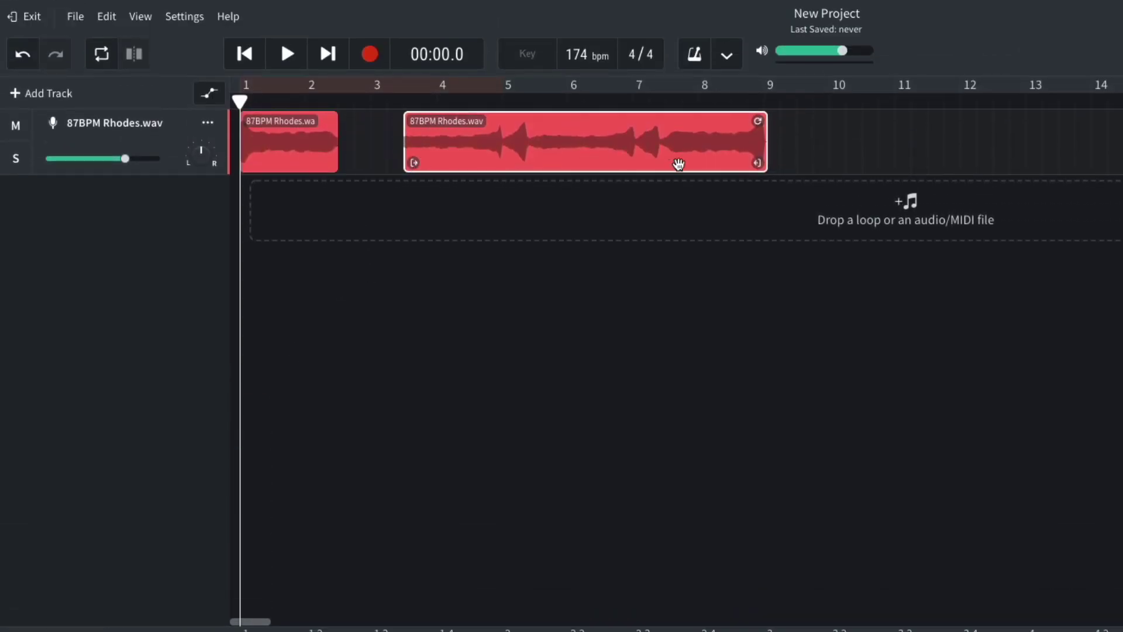
left_click_drag(750, 163, 494, 164)
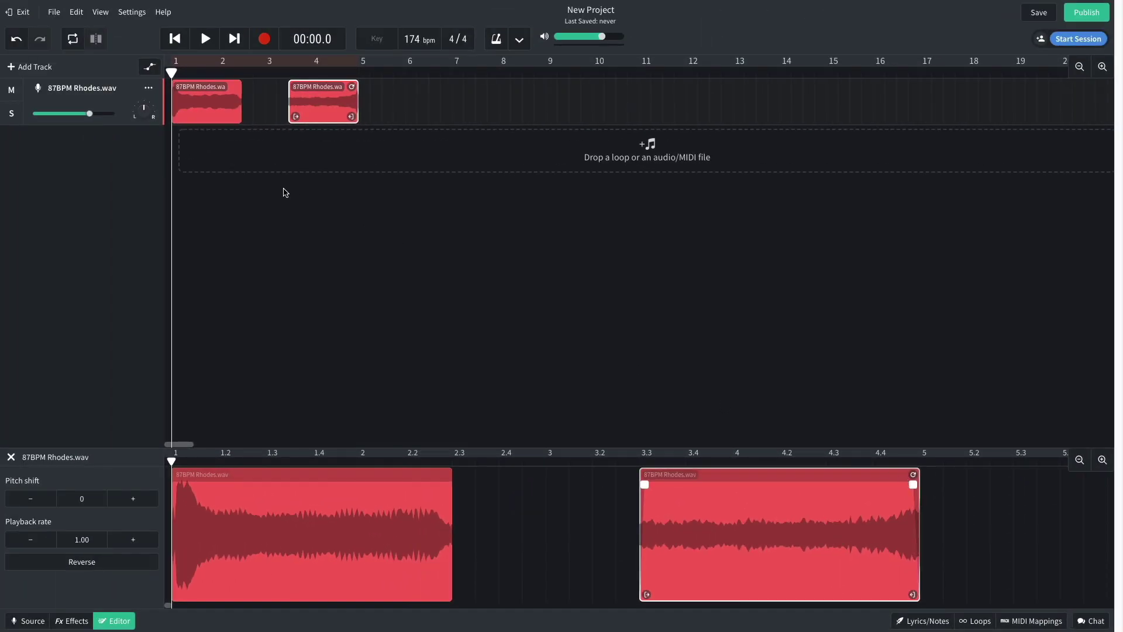
left_click_drag(307, 102, 283, 102)
key("space")
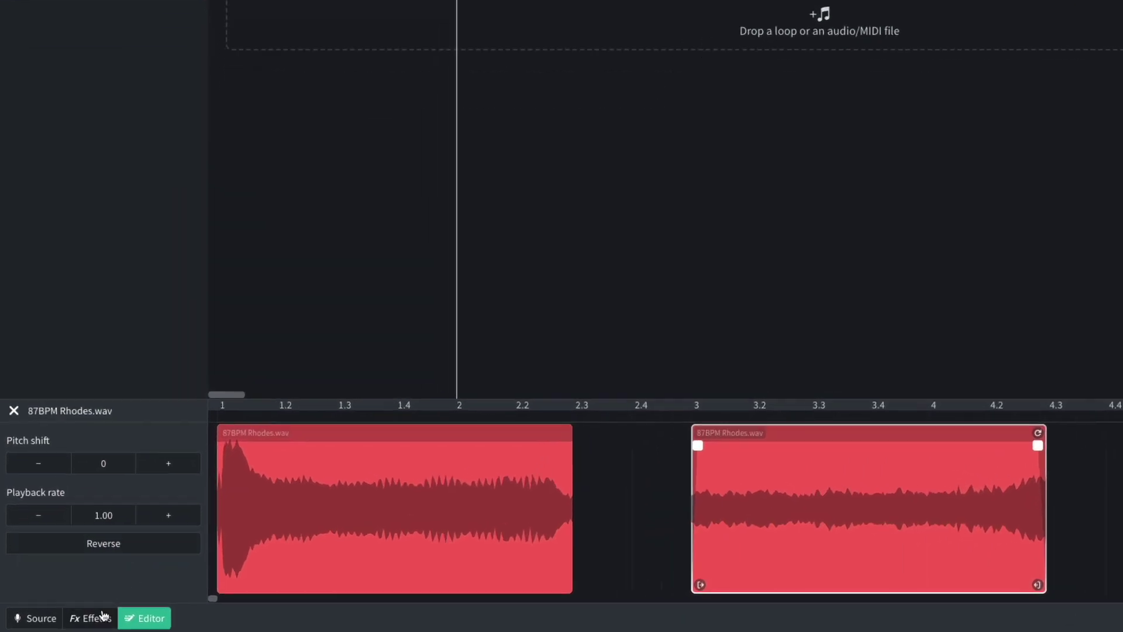
Put a Delay > Filter Echo effect on the 87BPM Rhodes.wav track and replay from the start.
left_click(65, 620)
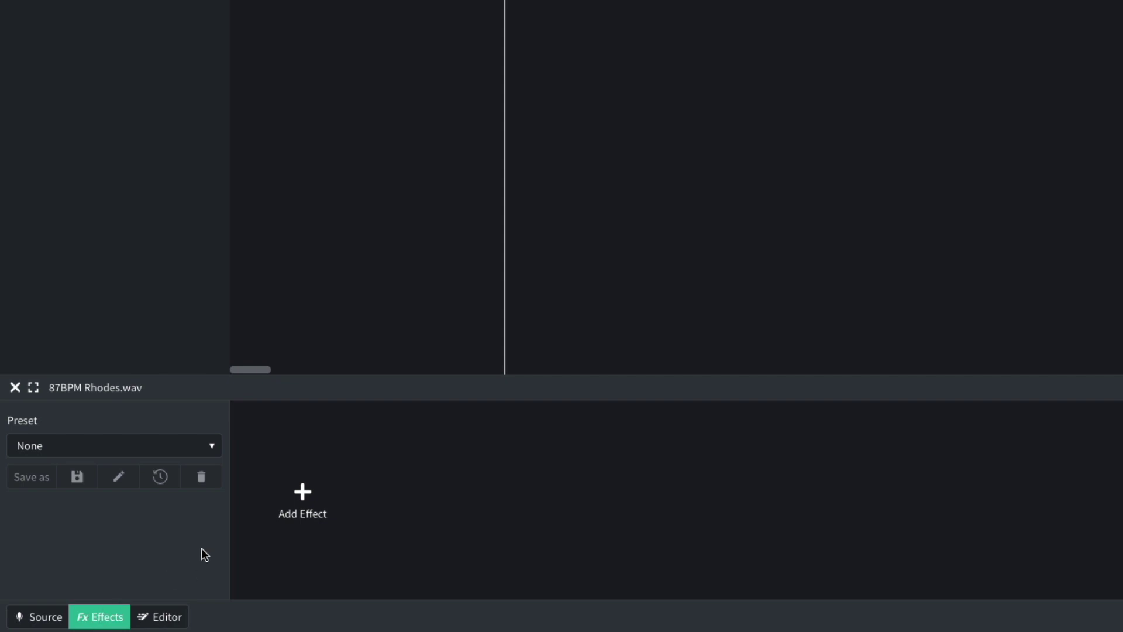
left_click(284, 495)
mouse_move(300, 460)
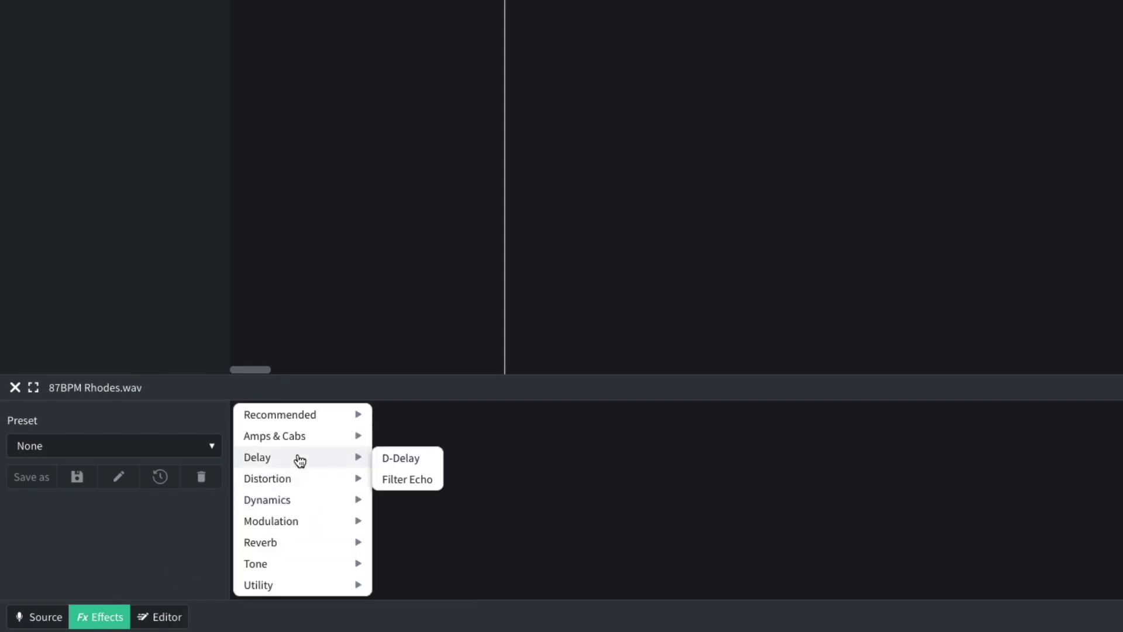
left_click(409, 479)
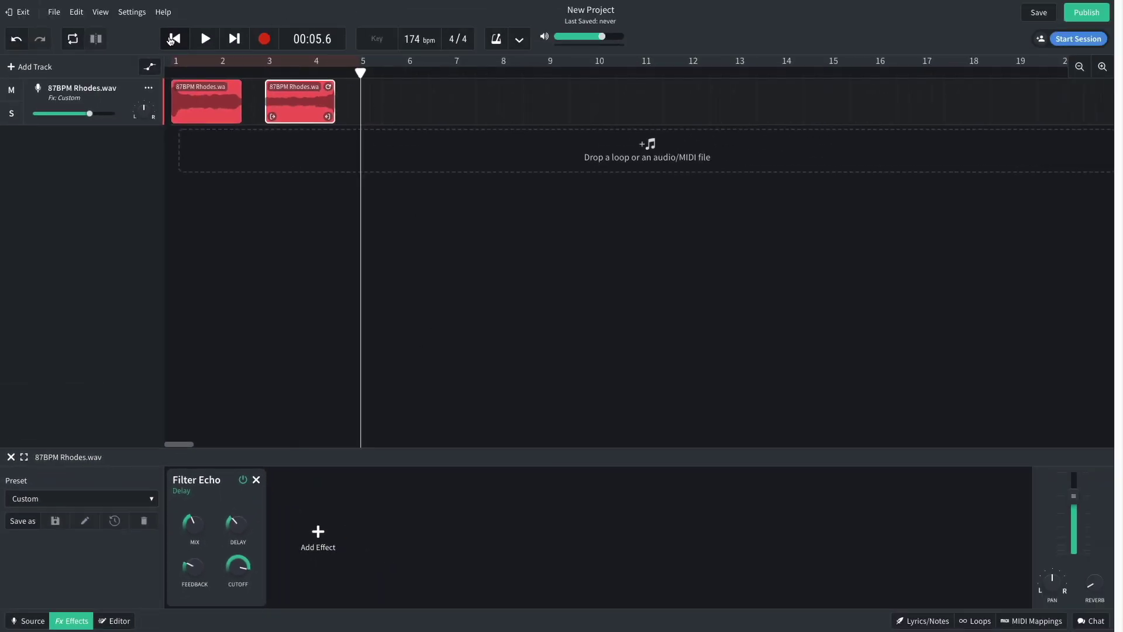
left_click(172, 38)
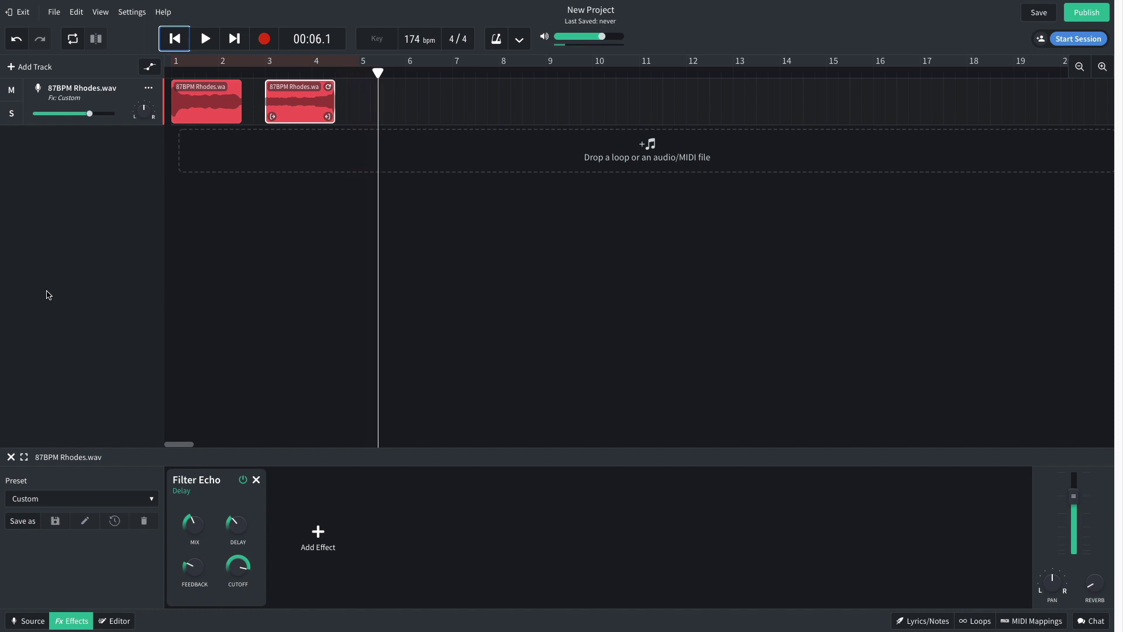
Add the Kove DNB Kit 2 Full Dry drum loop on a new track from bar 1 and play it.
key("l")
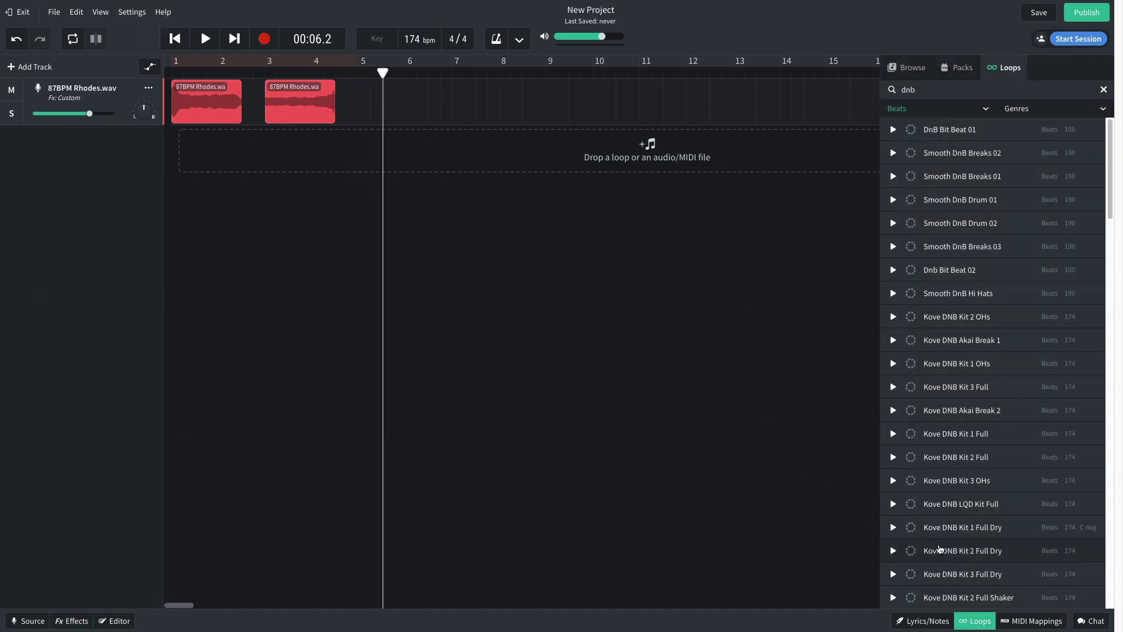
left_click_drag(940, 548, 205, 152)
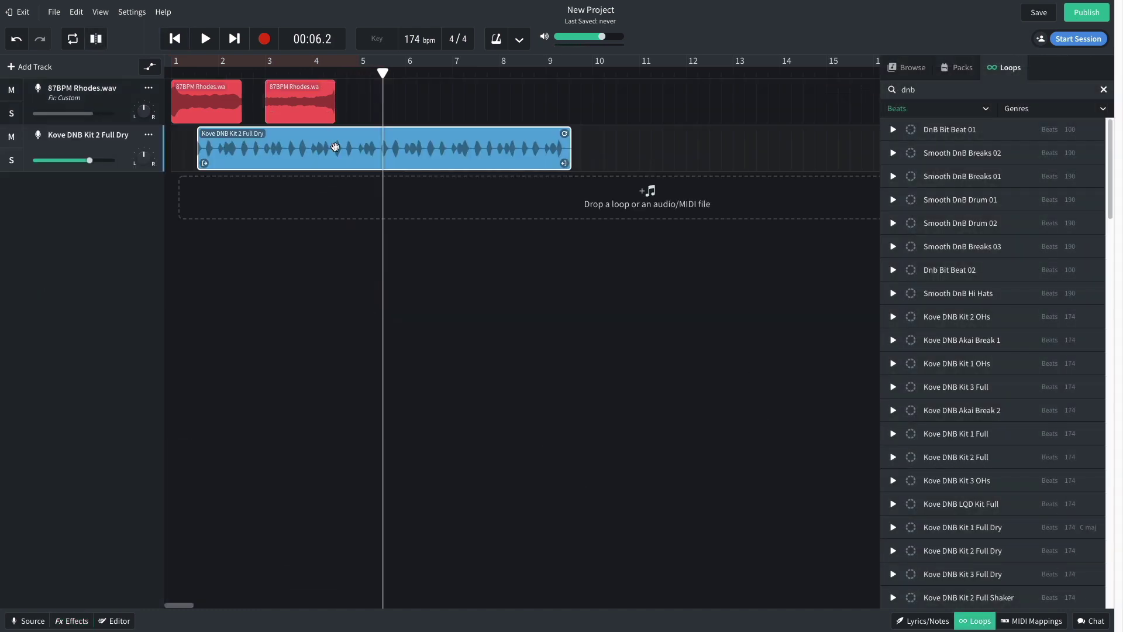
left_click_drag(341, 148, 294, 148)
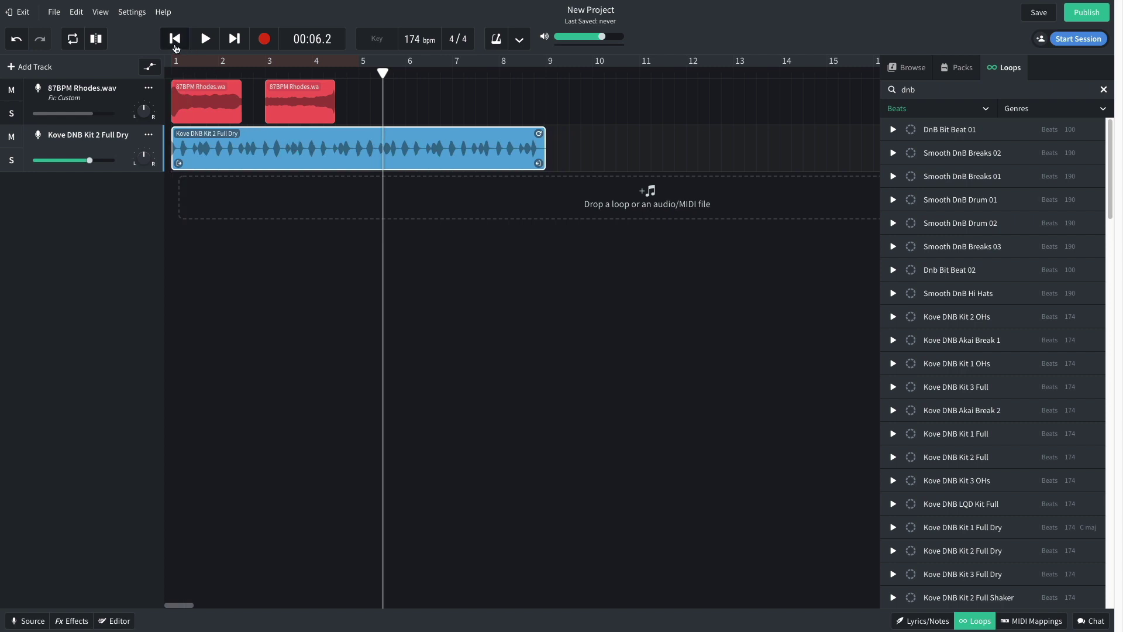
left_click(175, 41)
key("space")
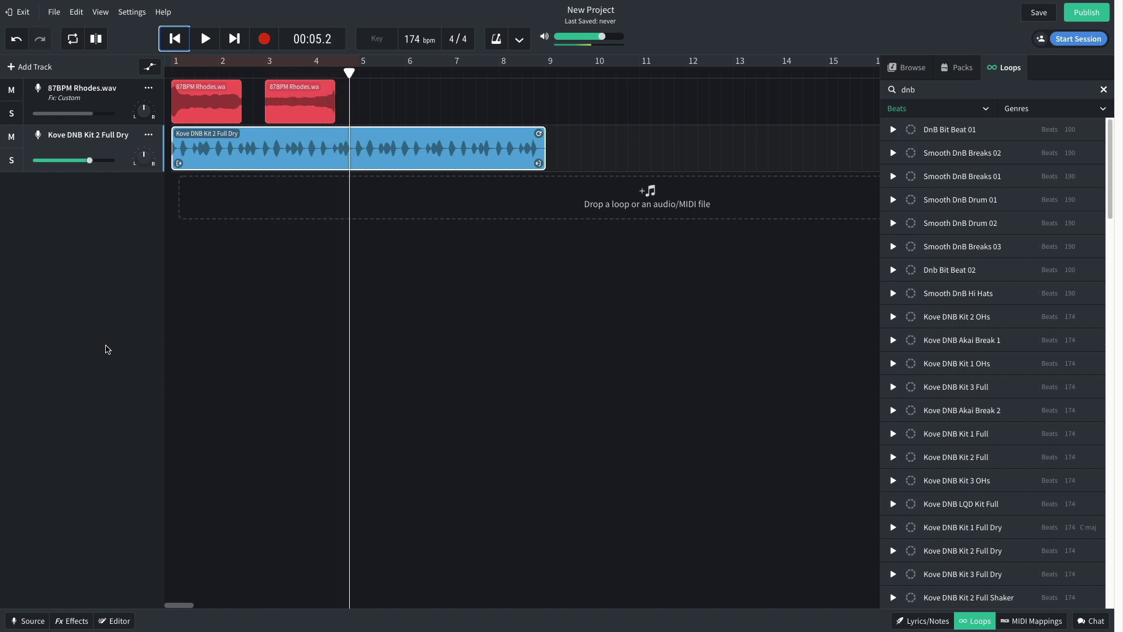
Lower the Rhodes track volume to -1.5 dB and replay from bar 1.
left_click_drag(91, 114, 85, 114)
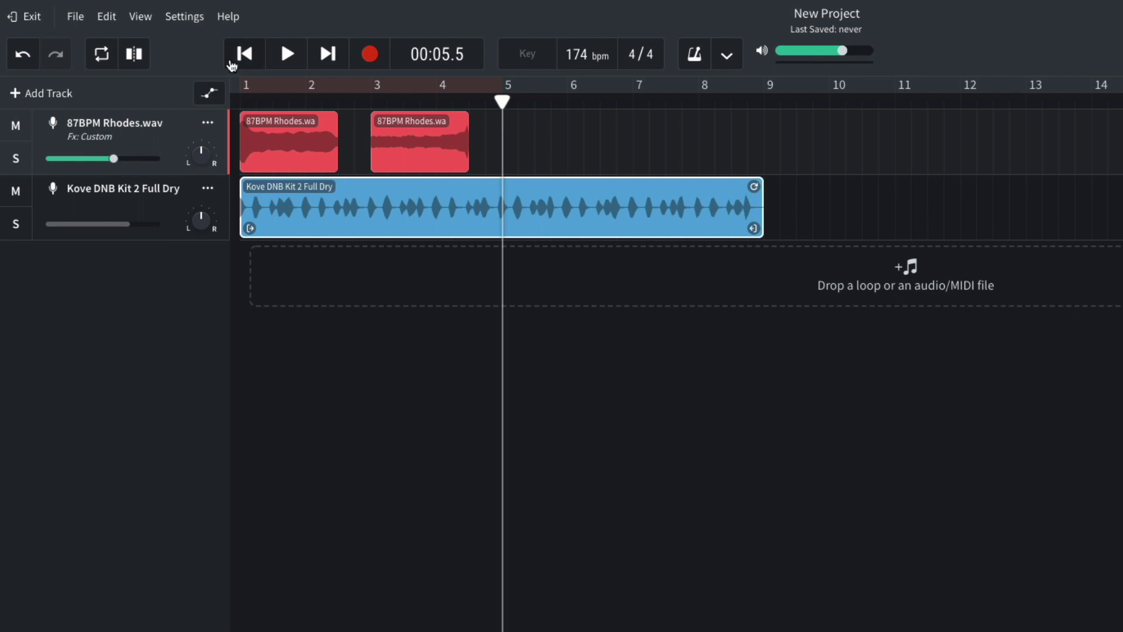
left_click(232, 59)
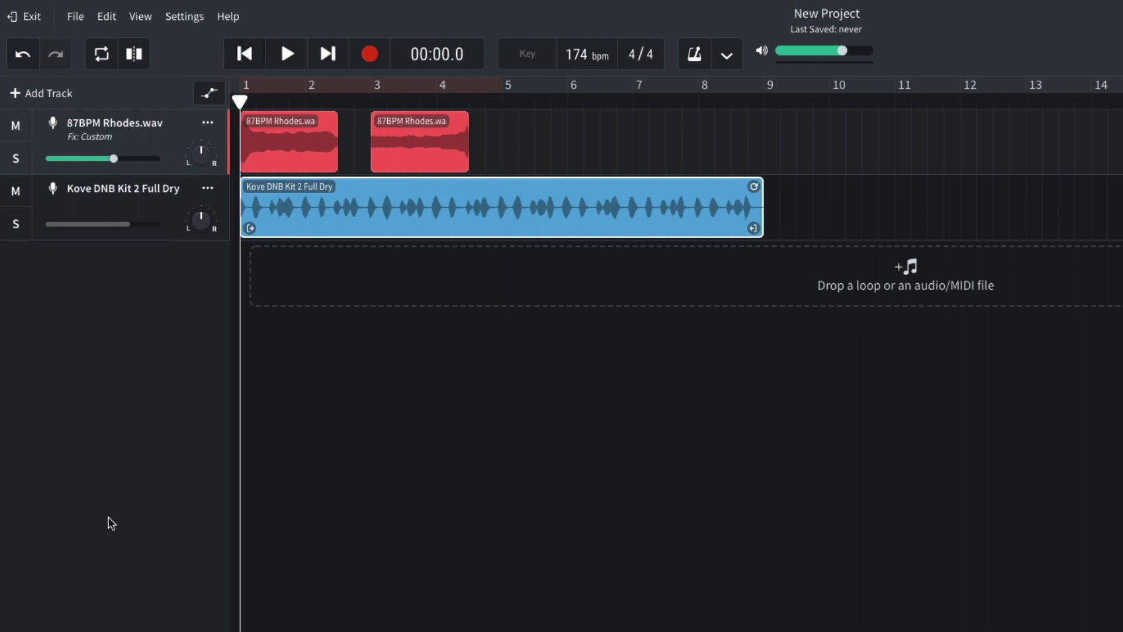
key("space")
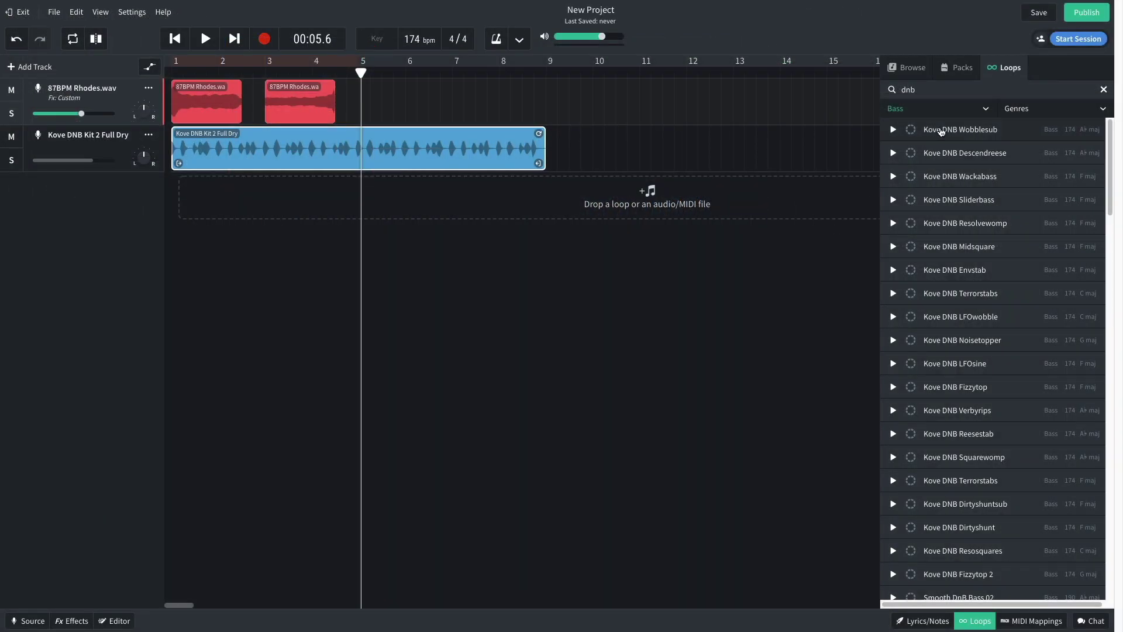
Place the Kove DNB Wobblesub bass loop at bar 1, cycle bars 1–5, and replay from the start.
left_click_drag(941, 131, 229, 201)
left_click_drag(359, 198, 300, 202)
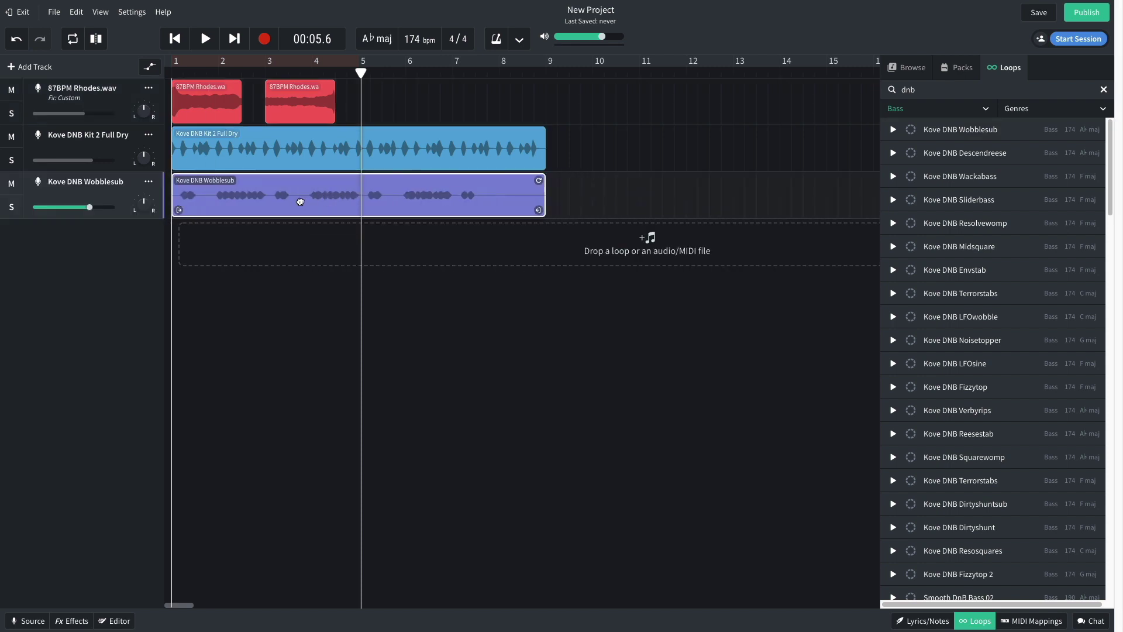
left_click(73, 38)
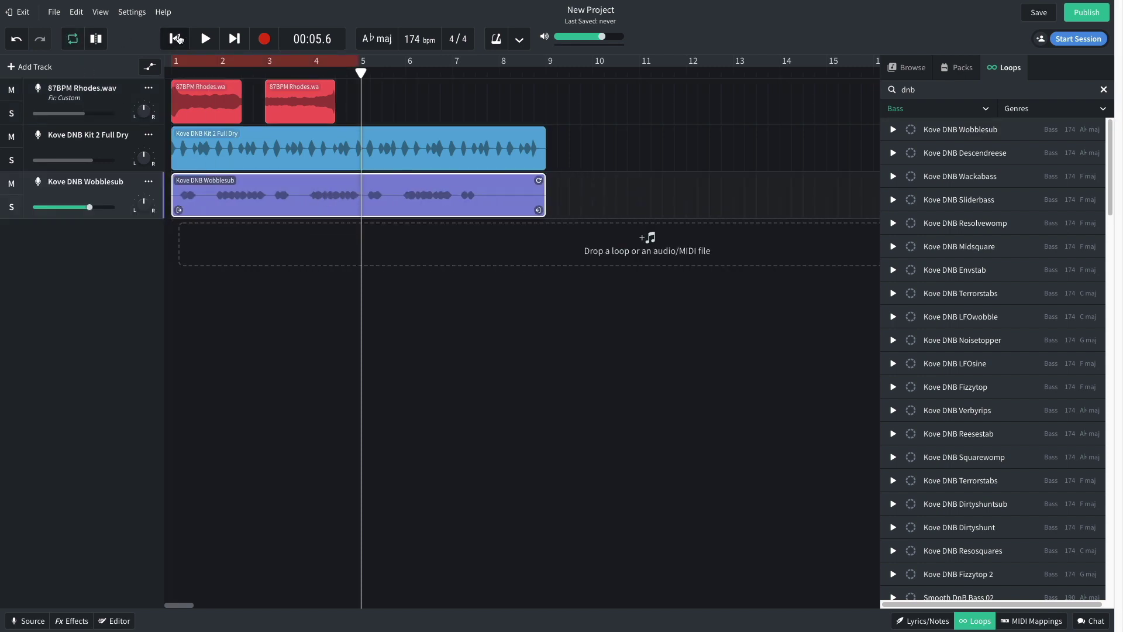
left_click(179, 38)
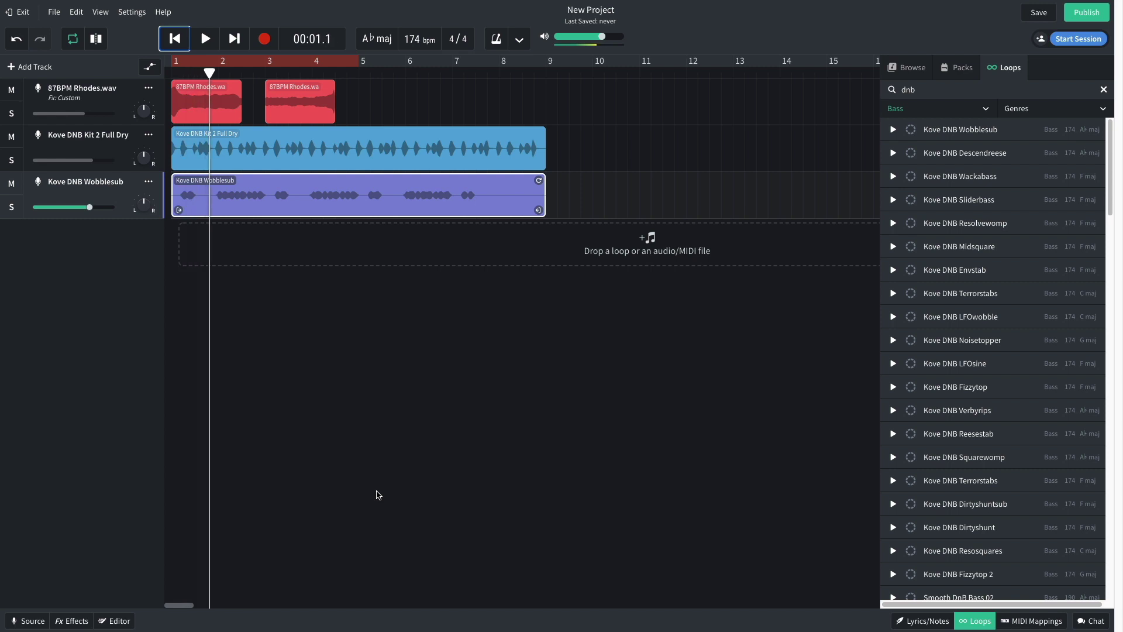